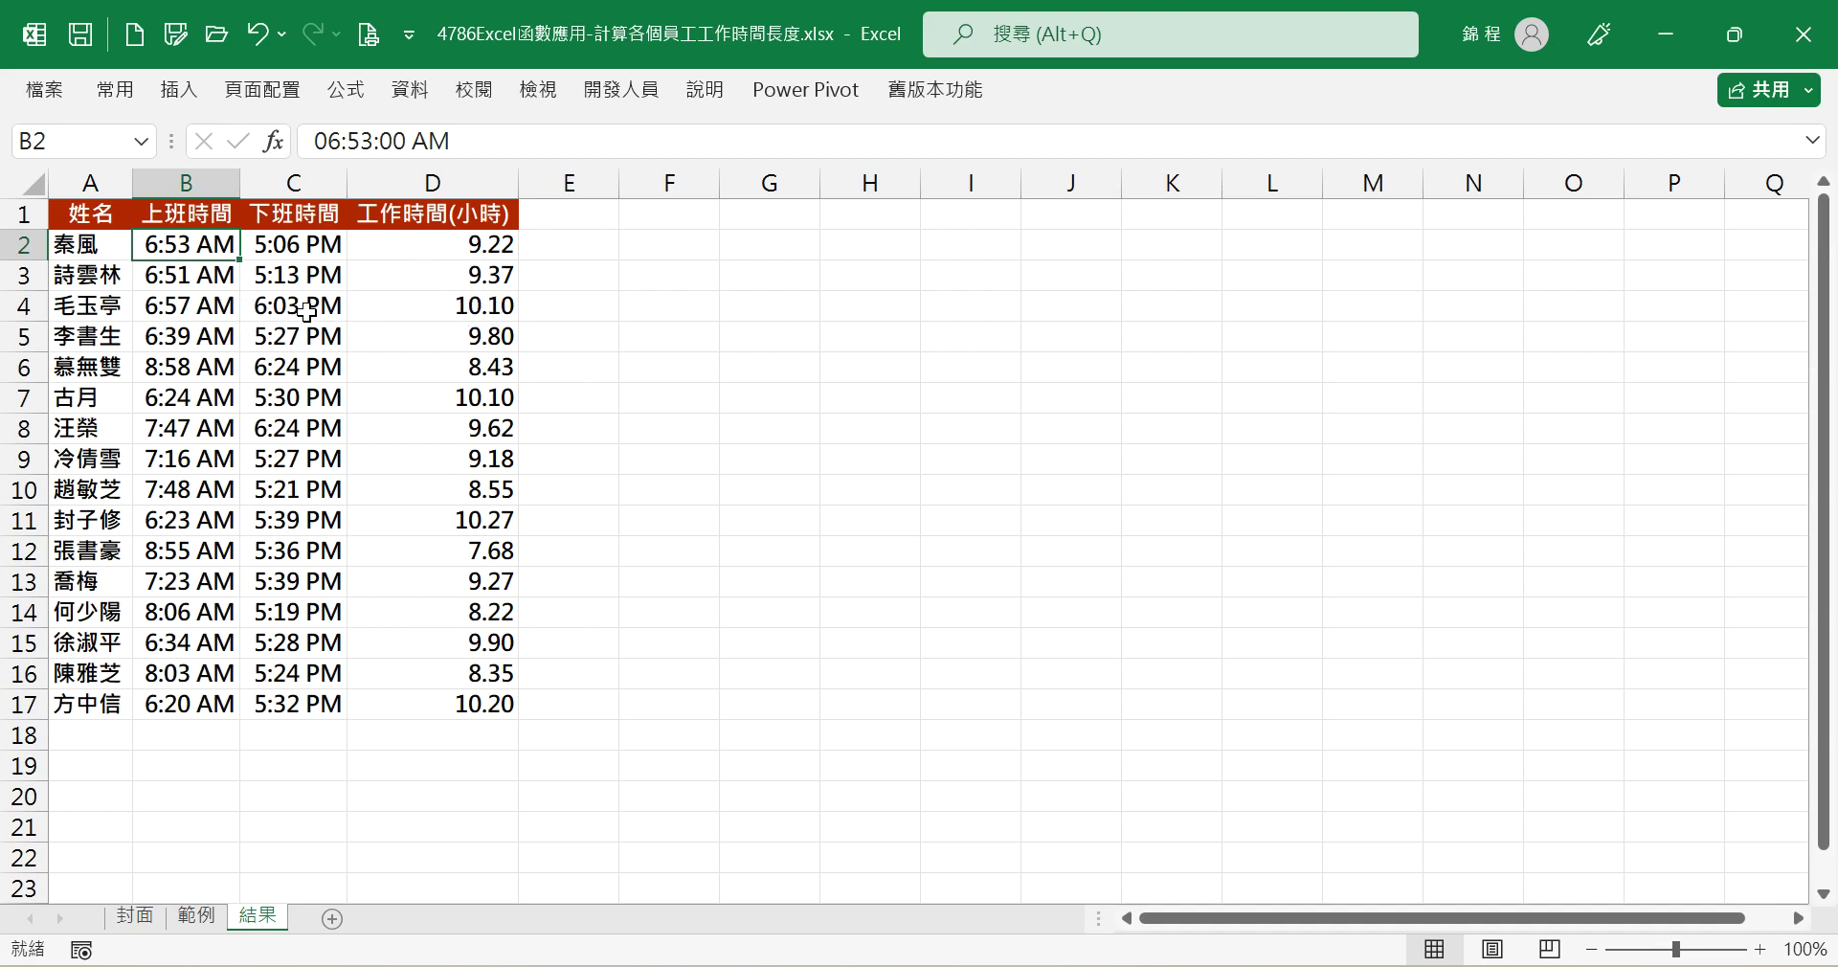
Step: Switch to the 範例 sheet and try to enter the formula =MOD(C2-B2) in cell D2
left_click(197, 921)
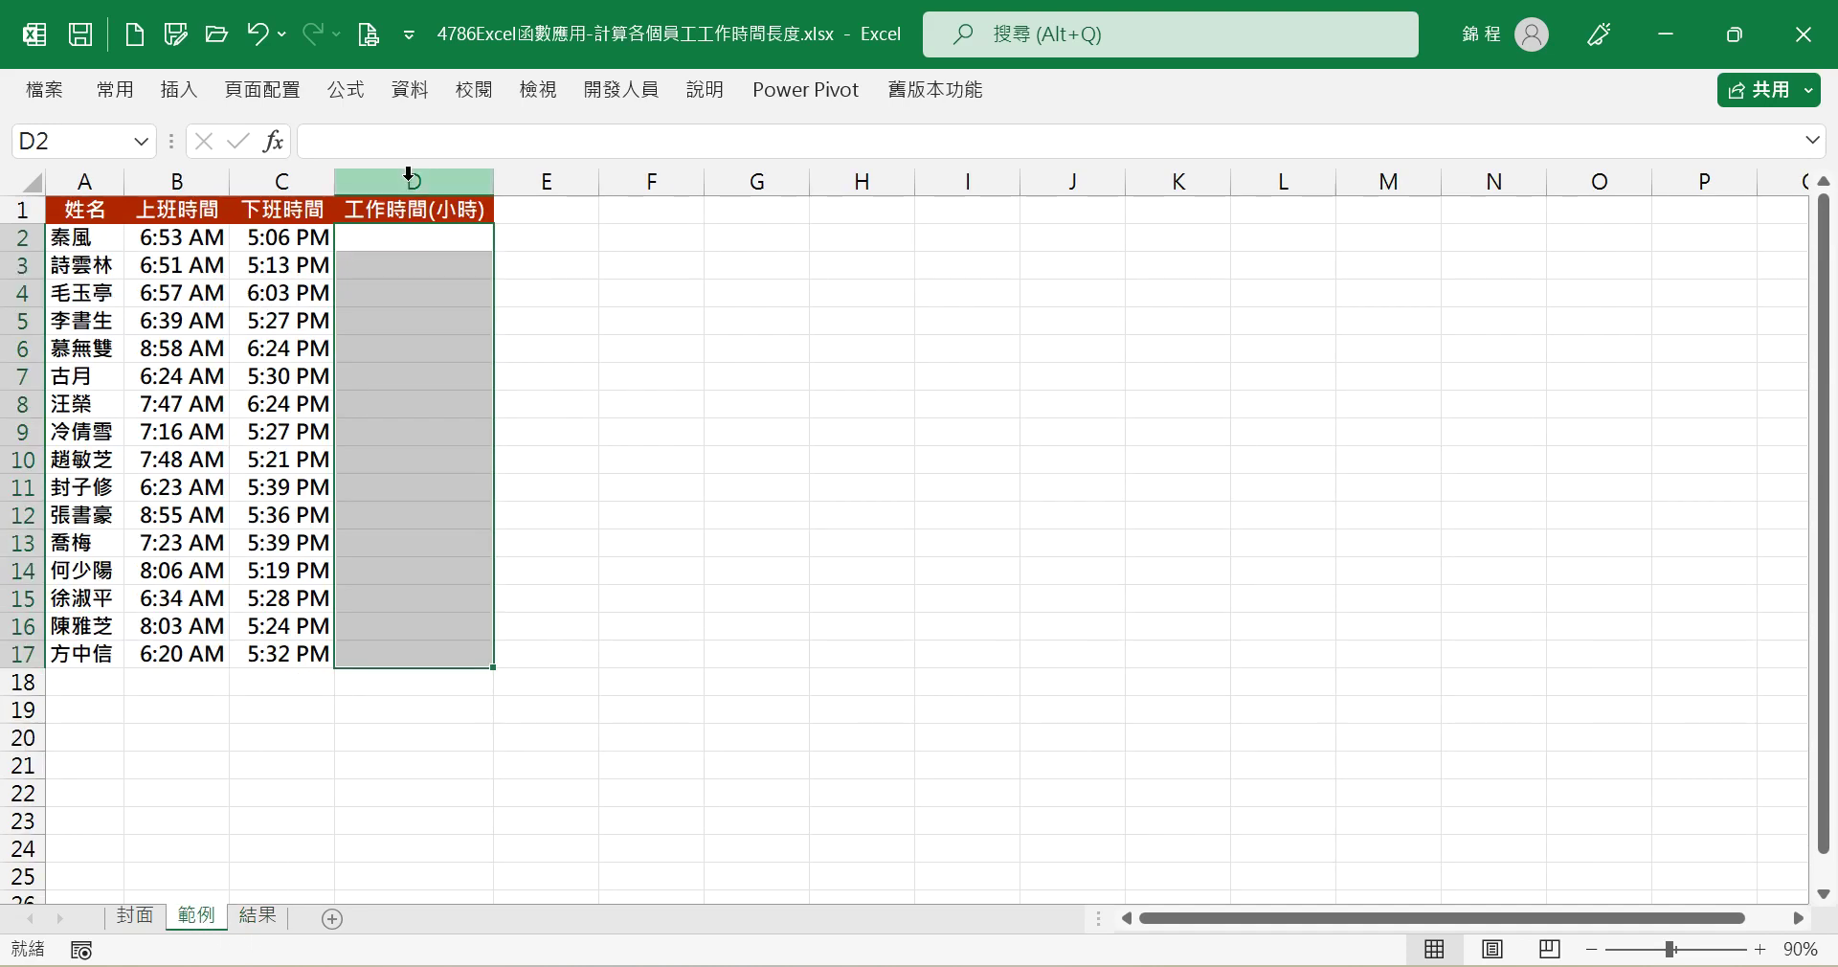
left_click(400, 241)
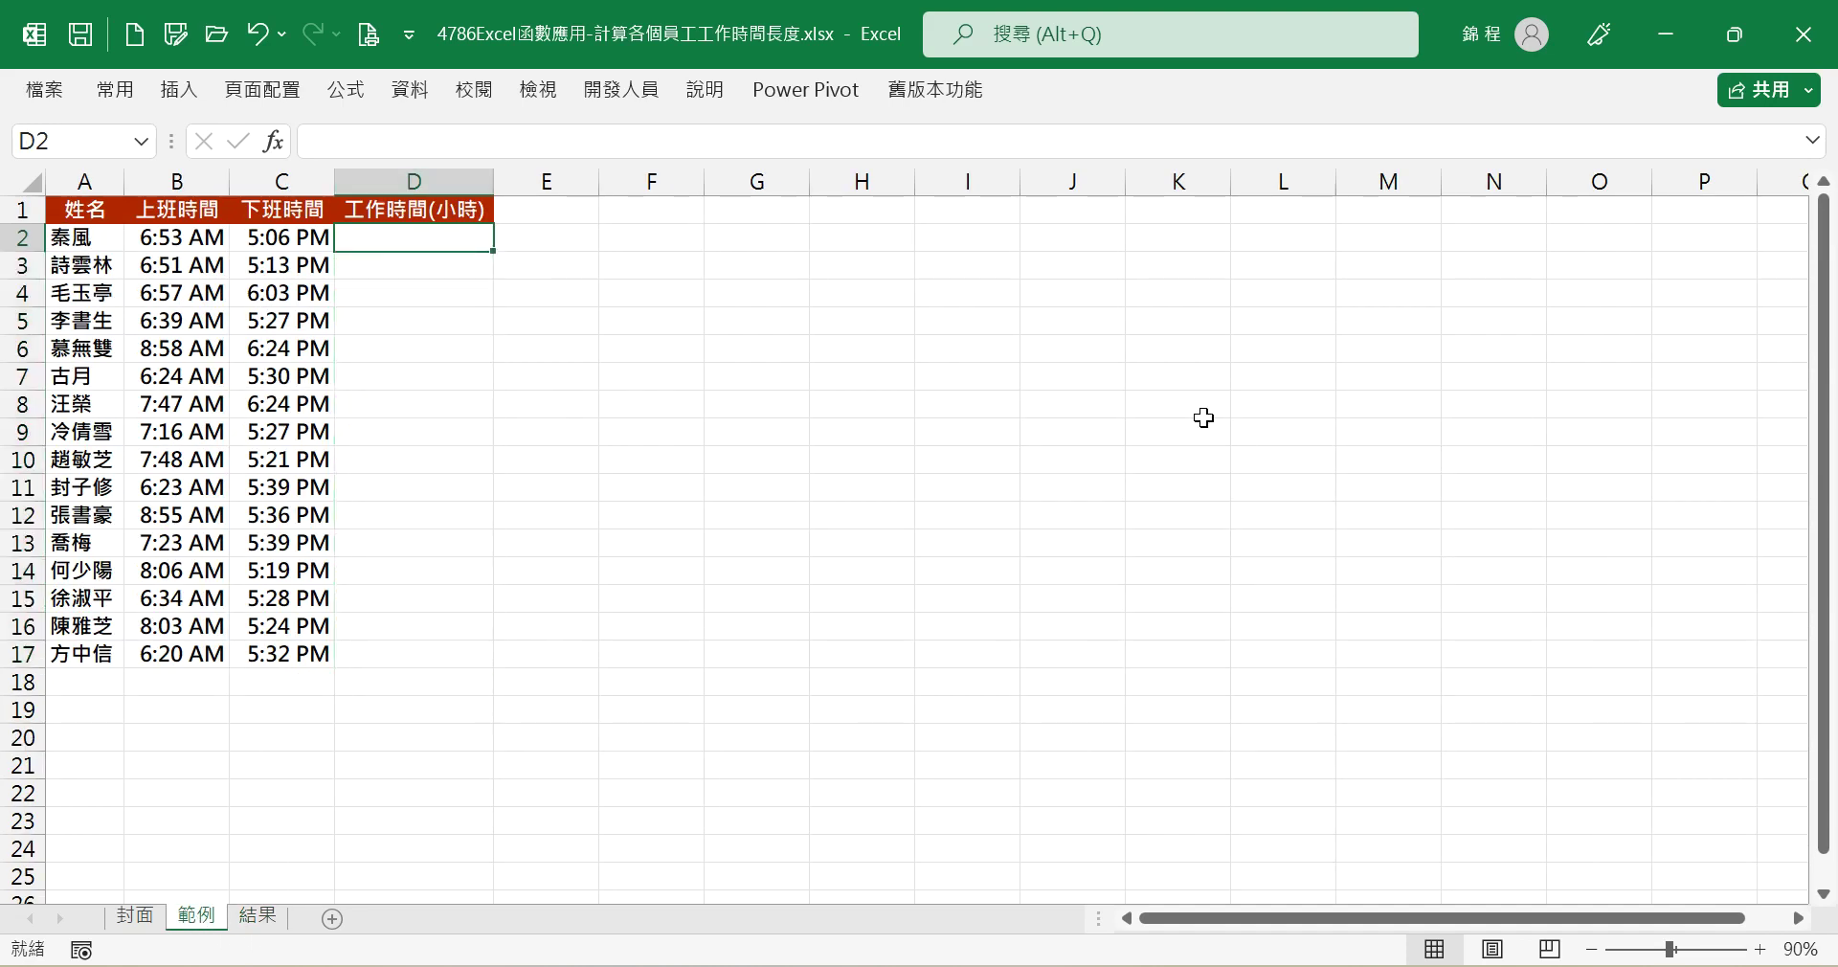
type("=MOD")
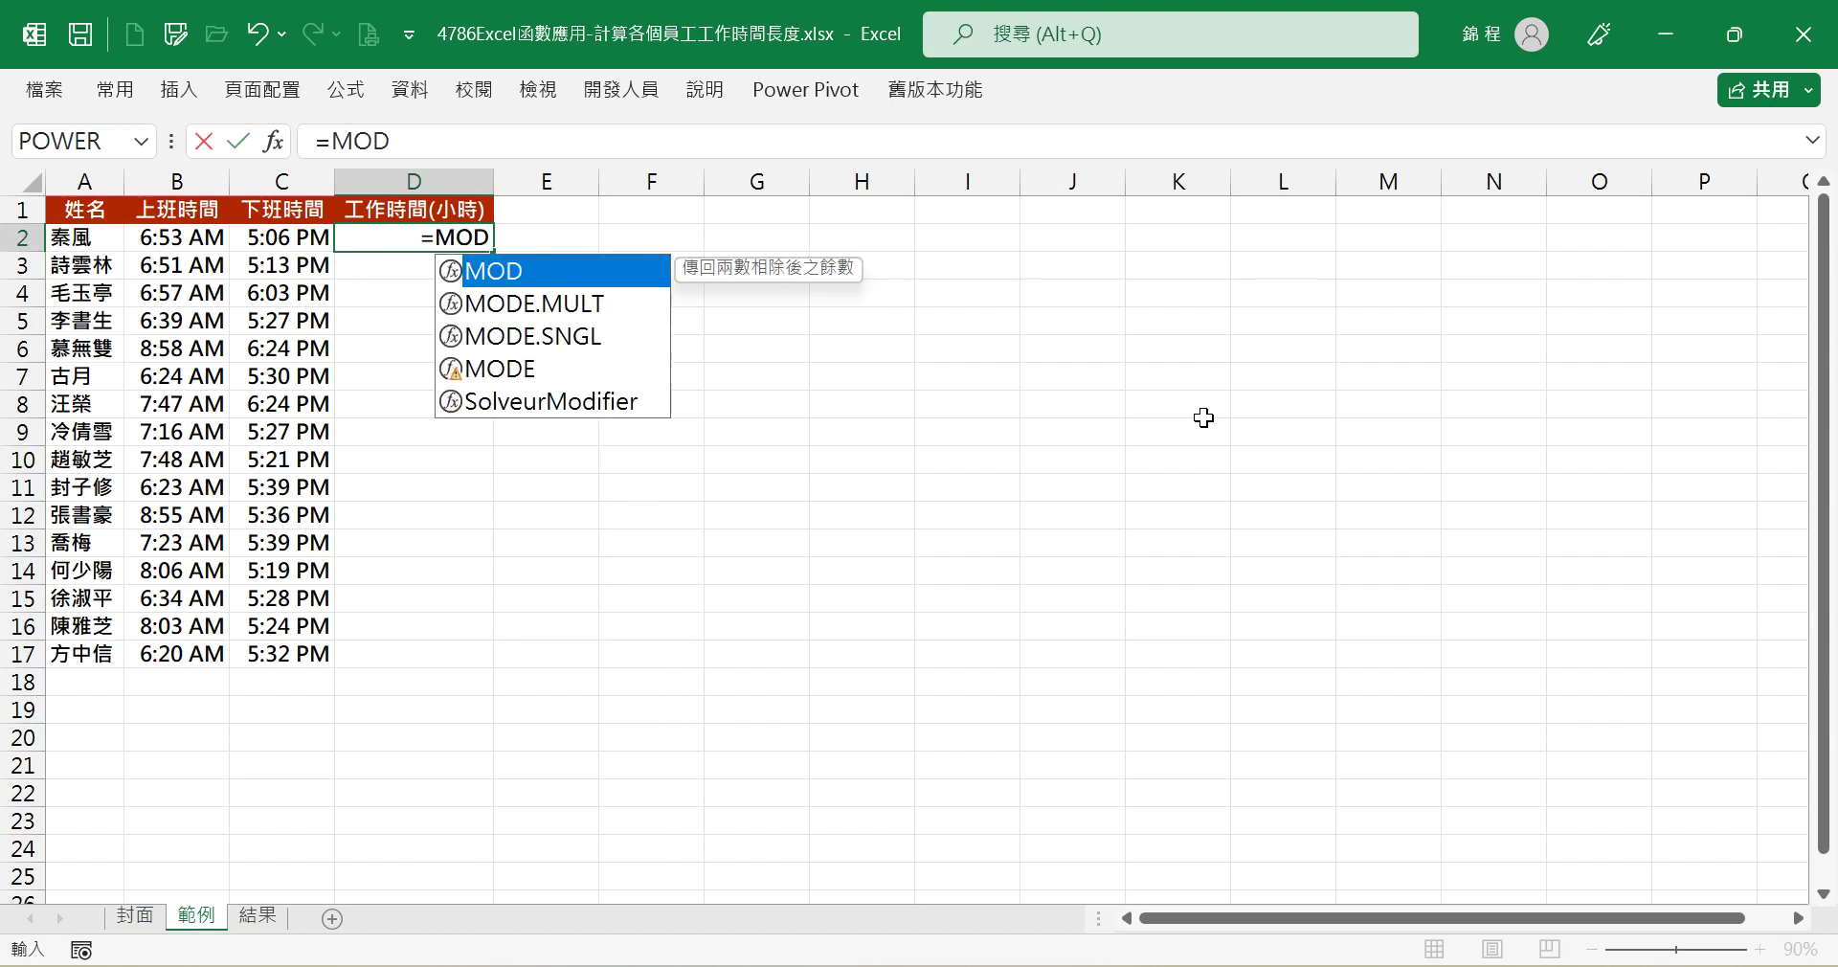
type("(")
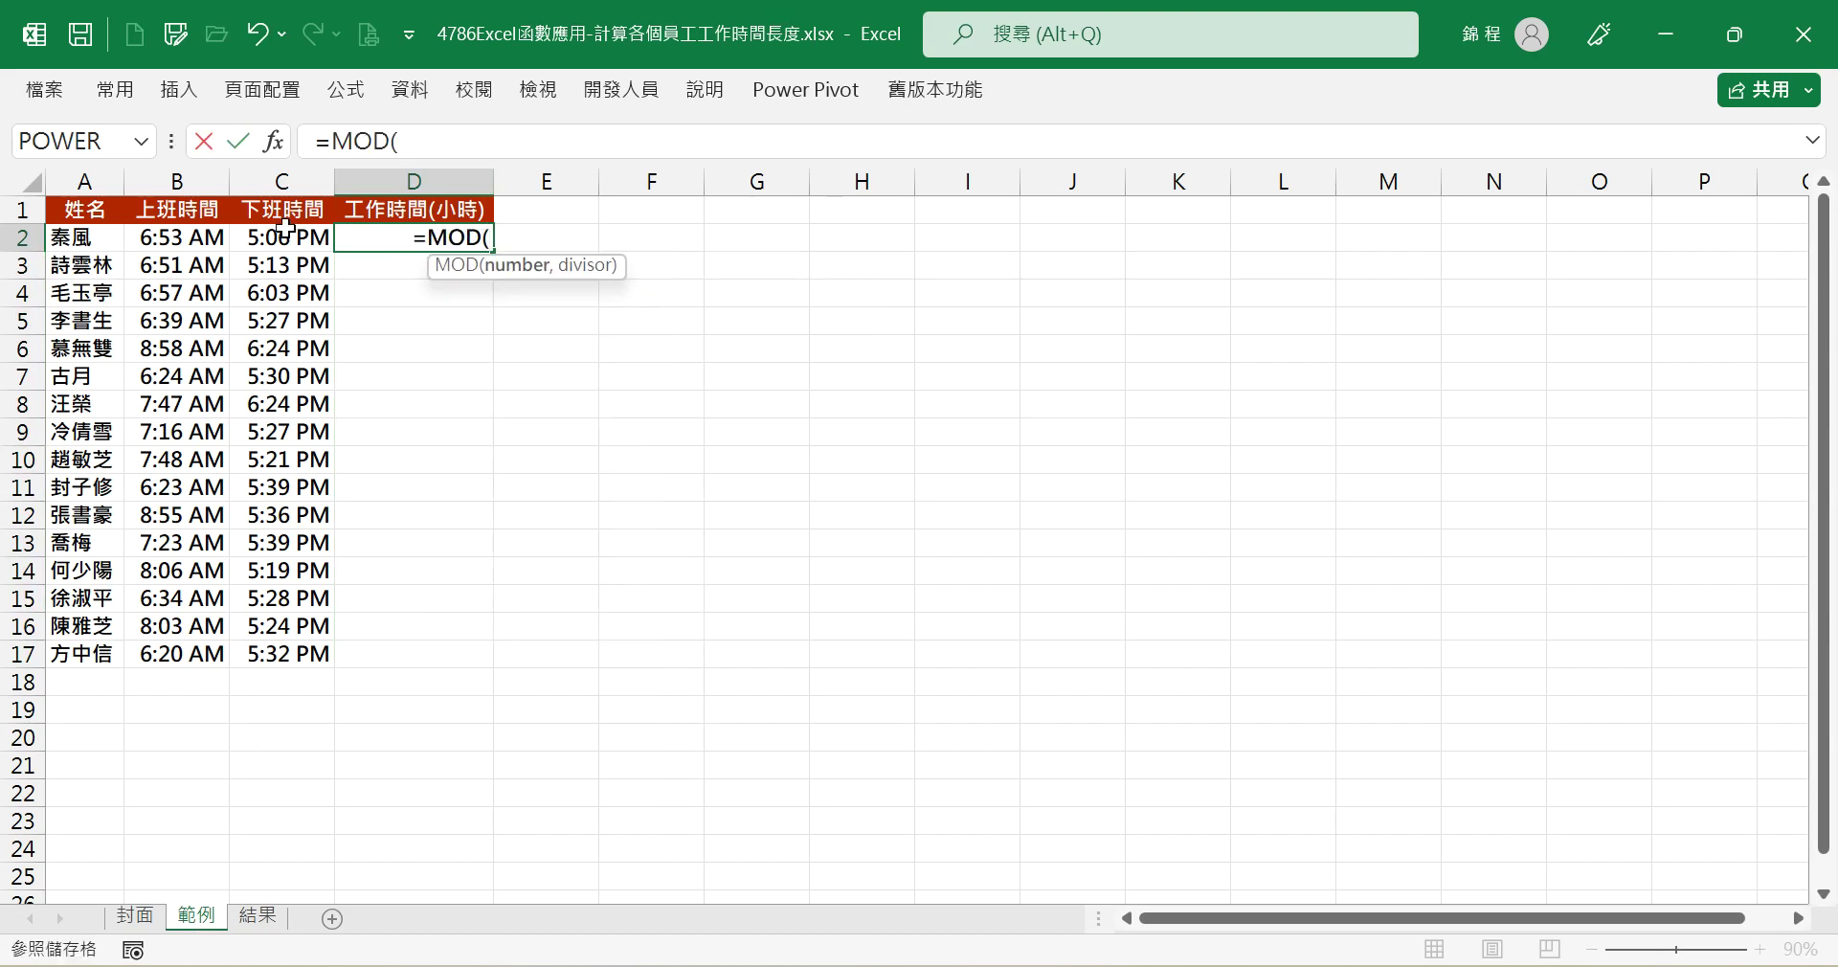
left_click(284, 227)
type("-")
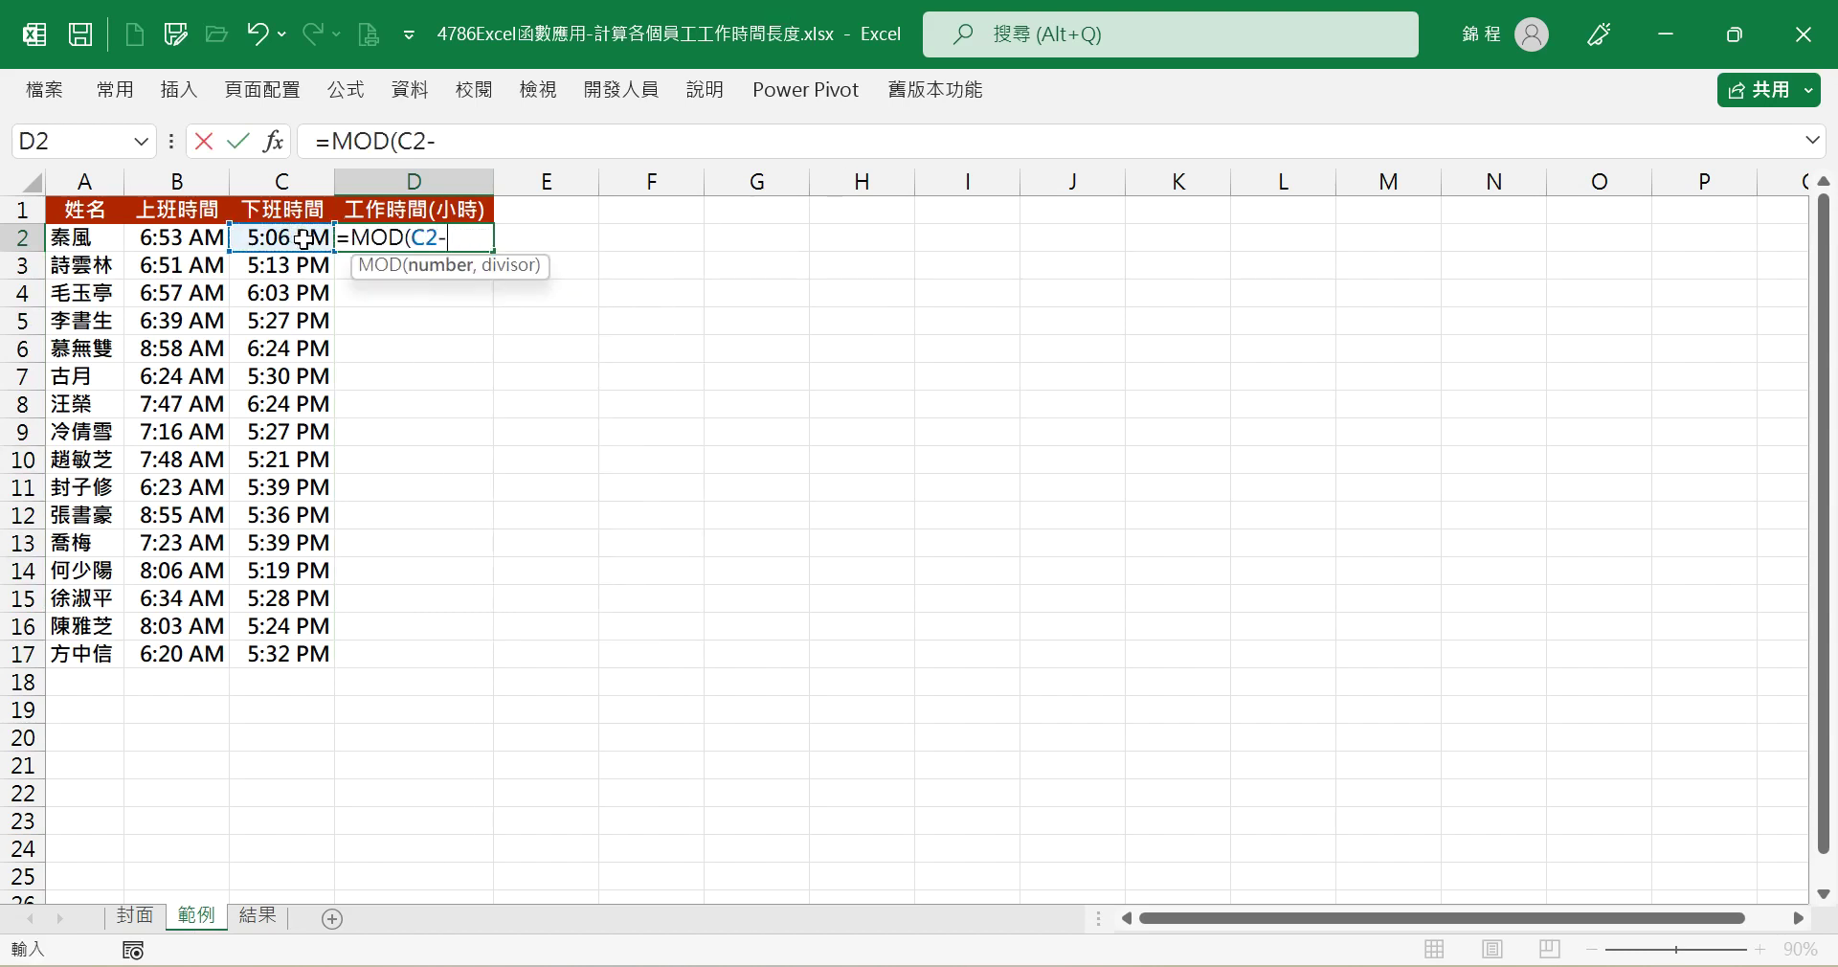
left_click(203, 237)
type(")")
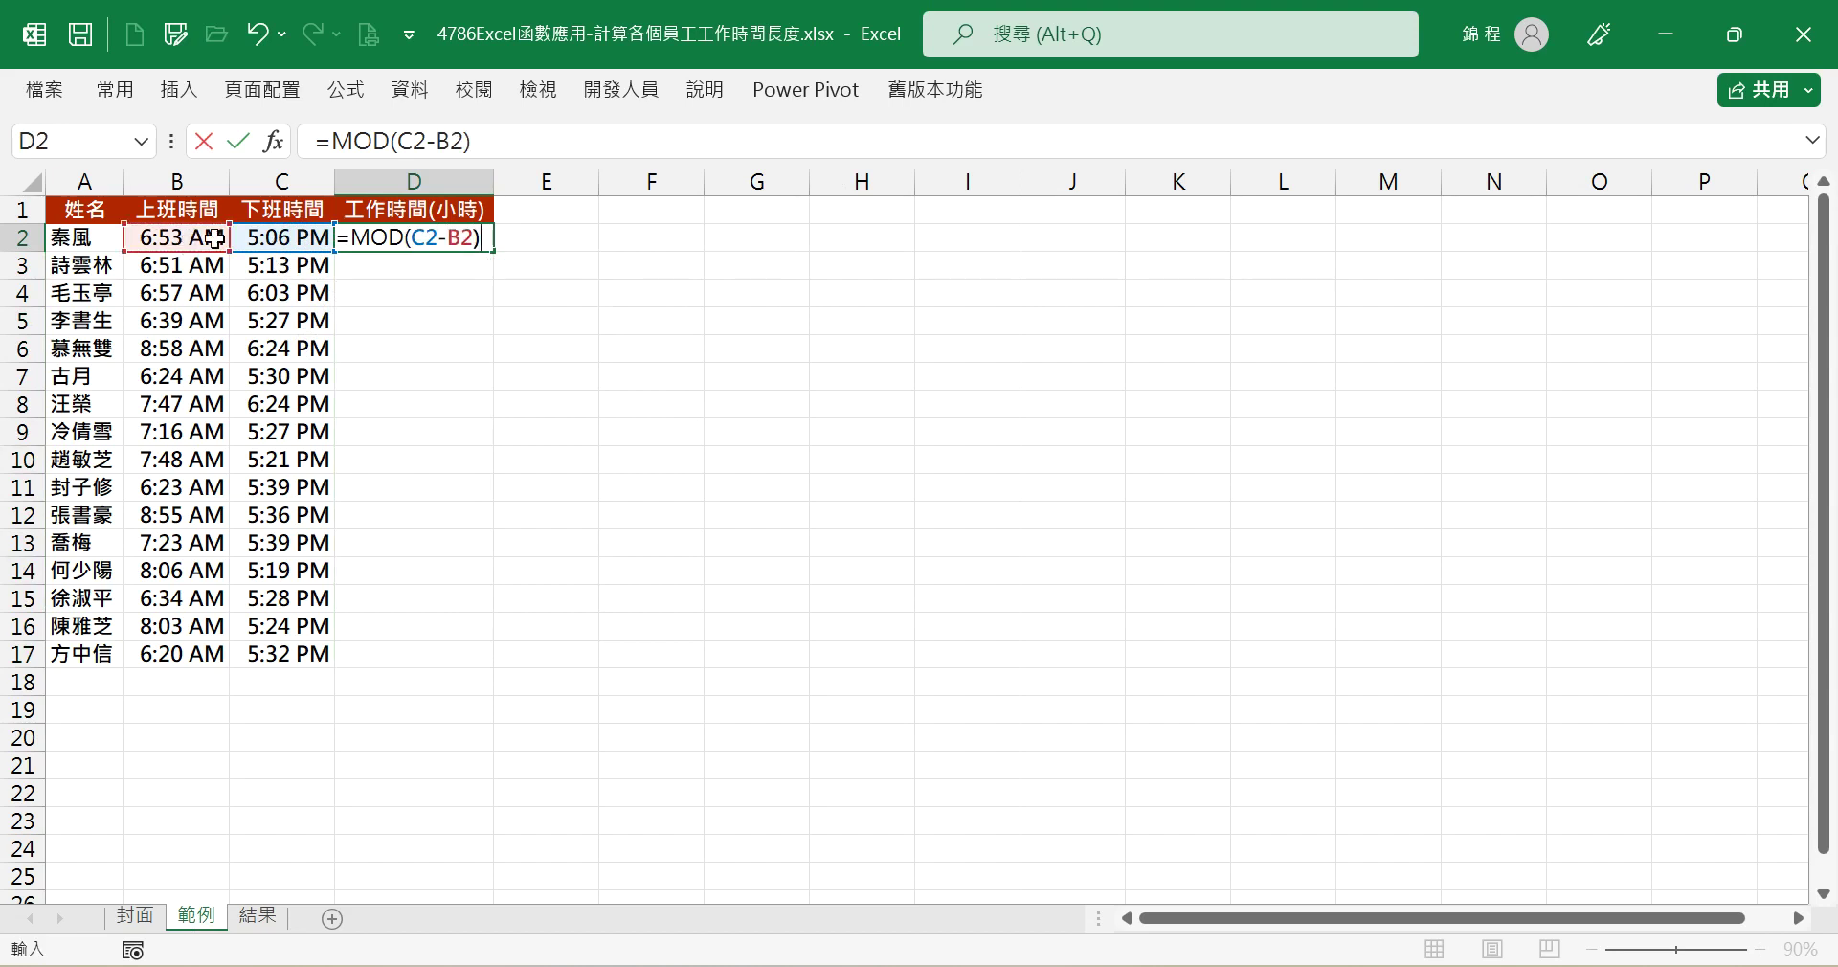
key("Return")
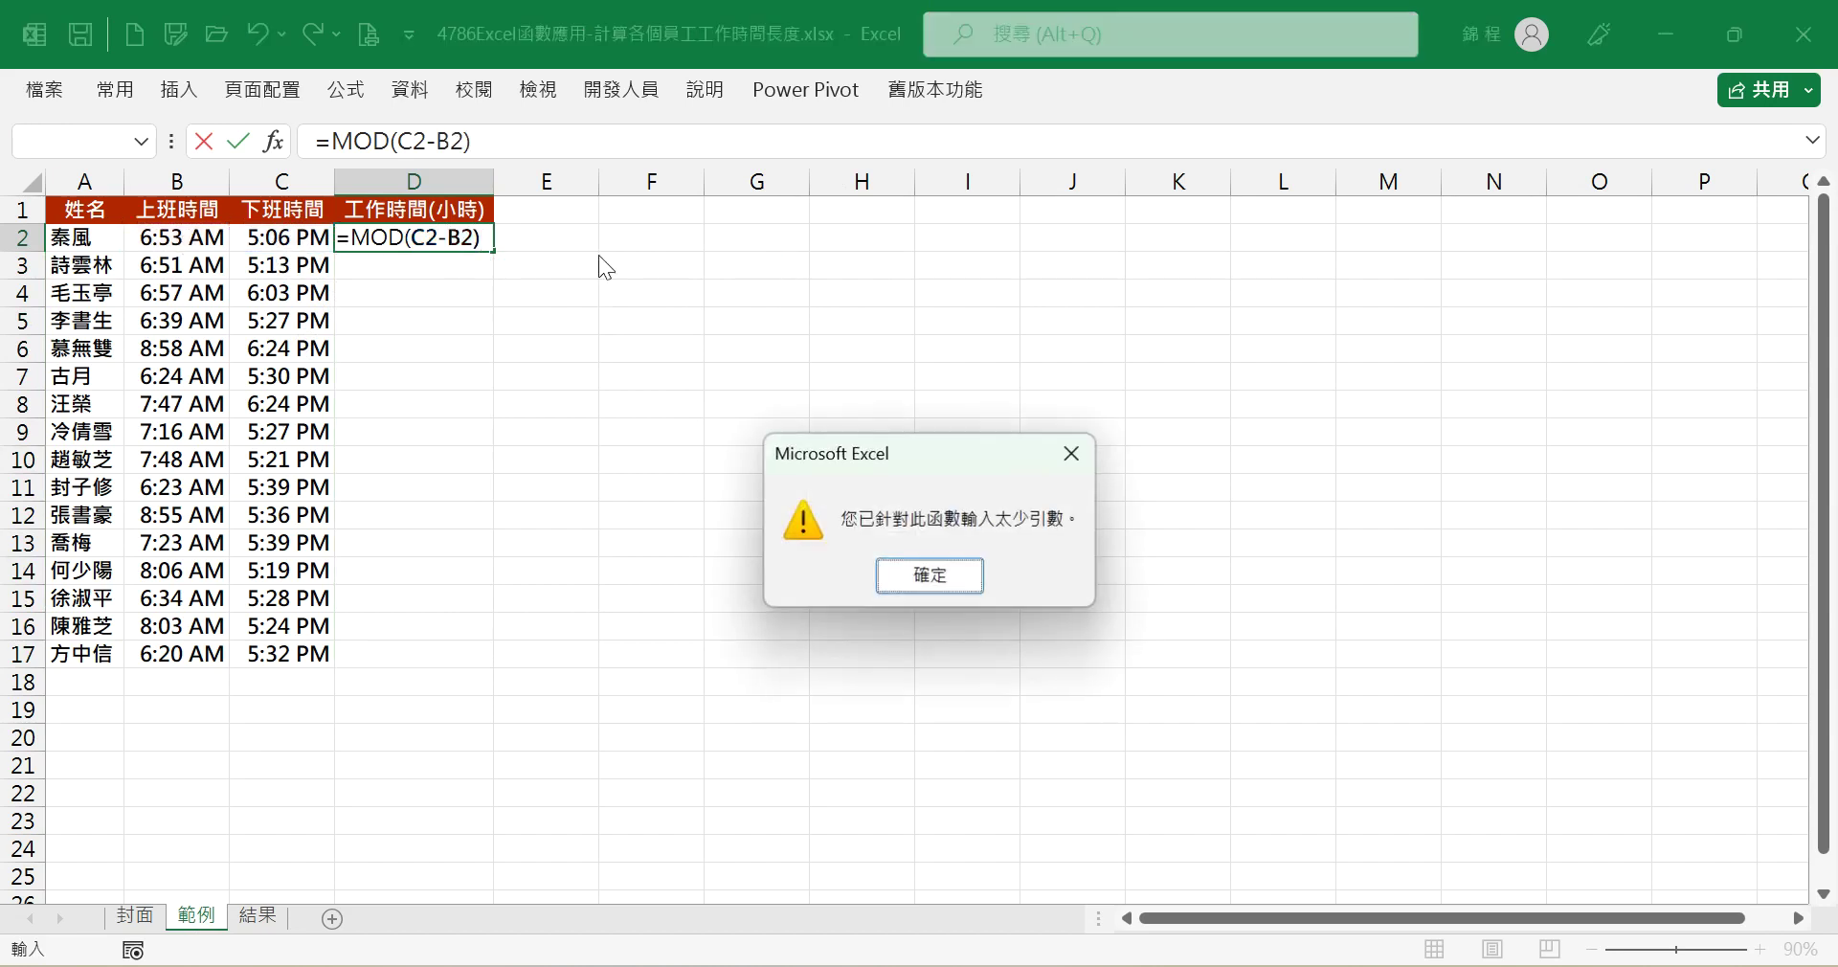
Step: Add the missing divisor 1 to the D2 formula, making it =MOD(C2-B2,1)
left_click(956, 578)
left_click(475, 237)
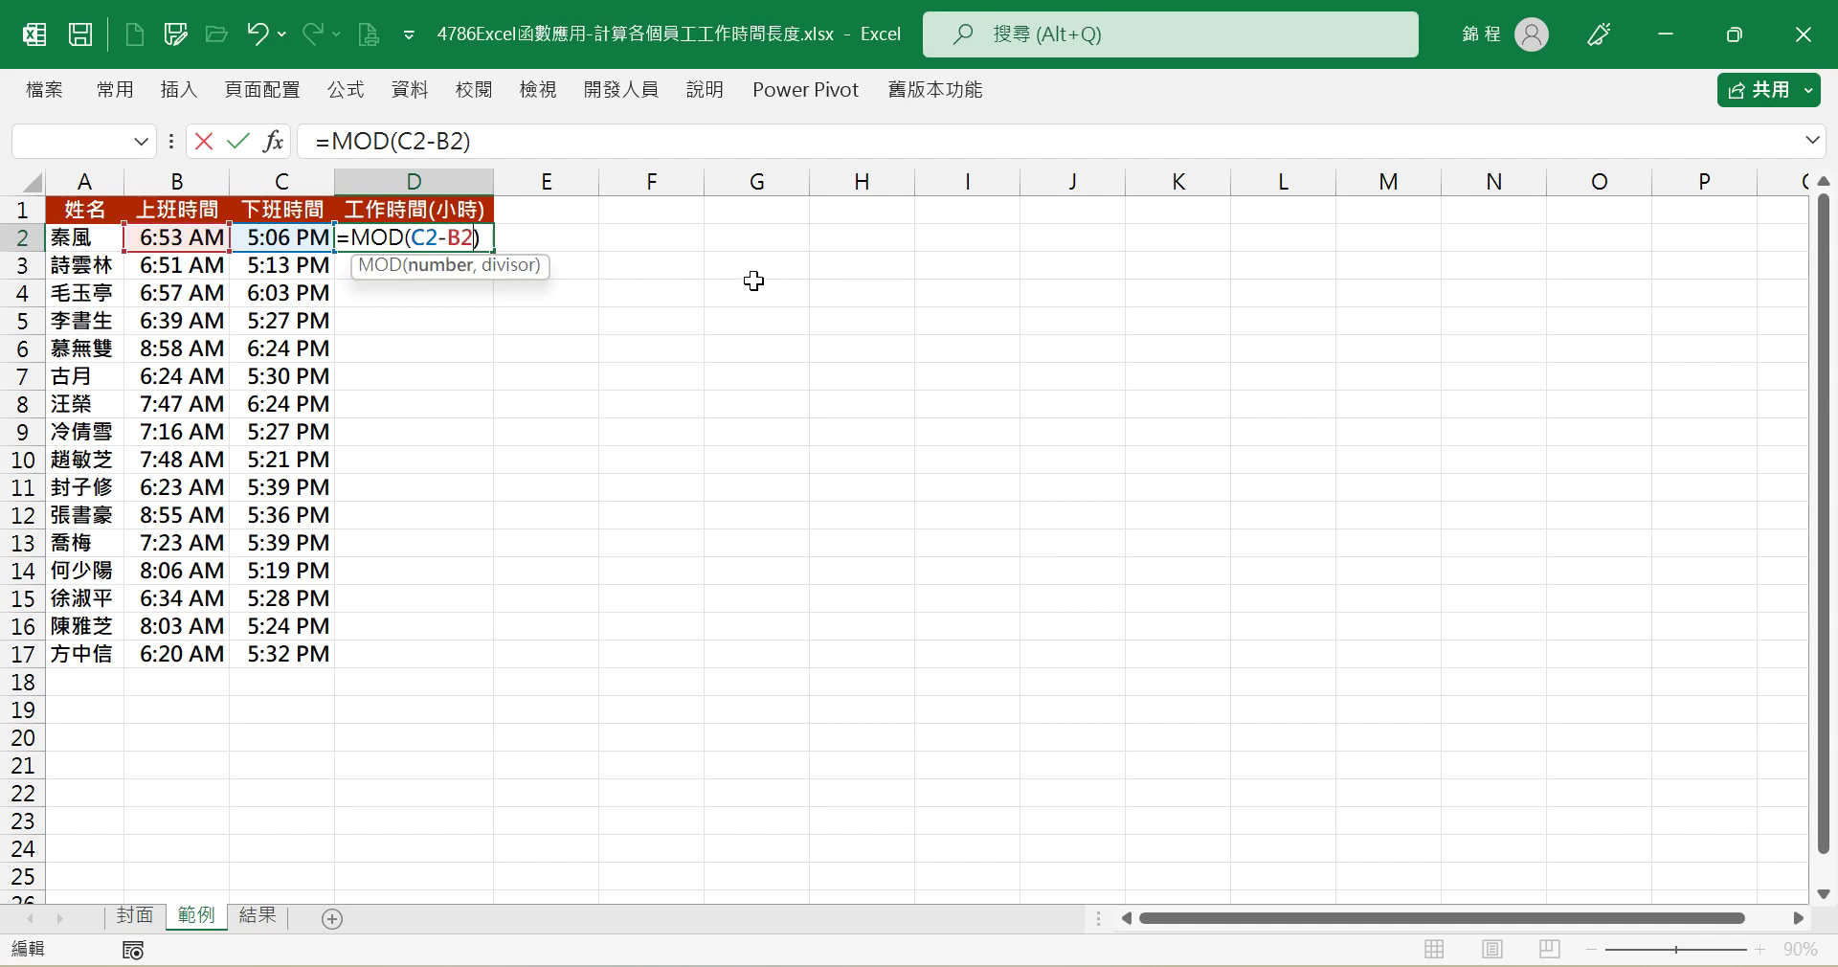
type(",1")
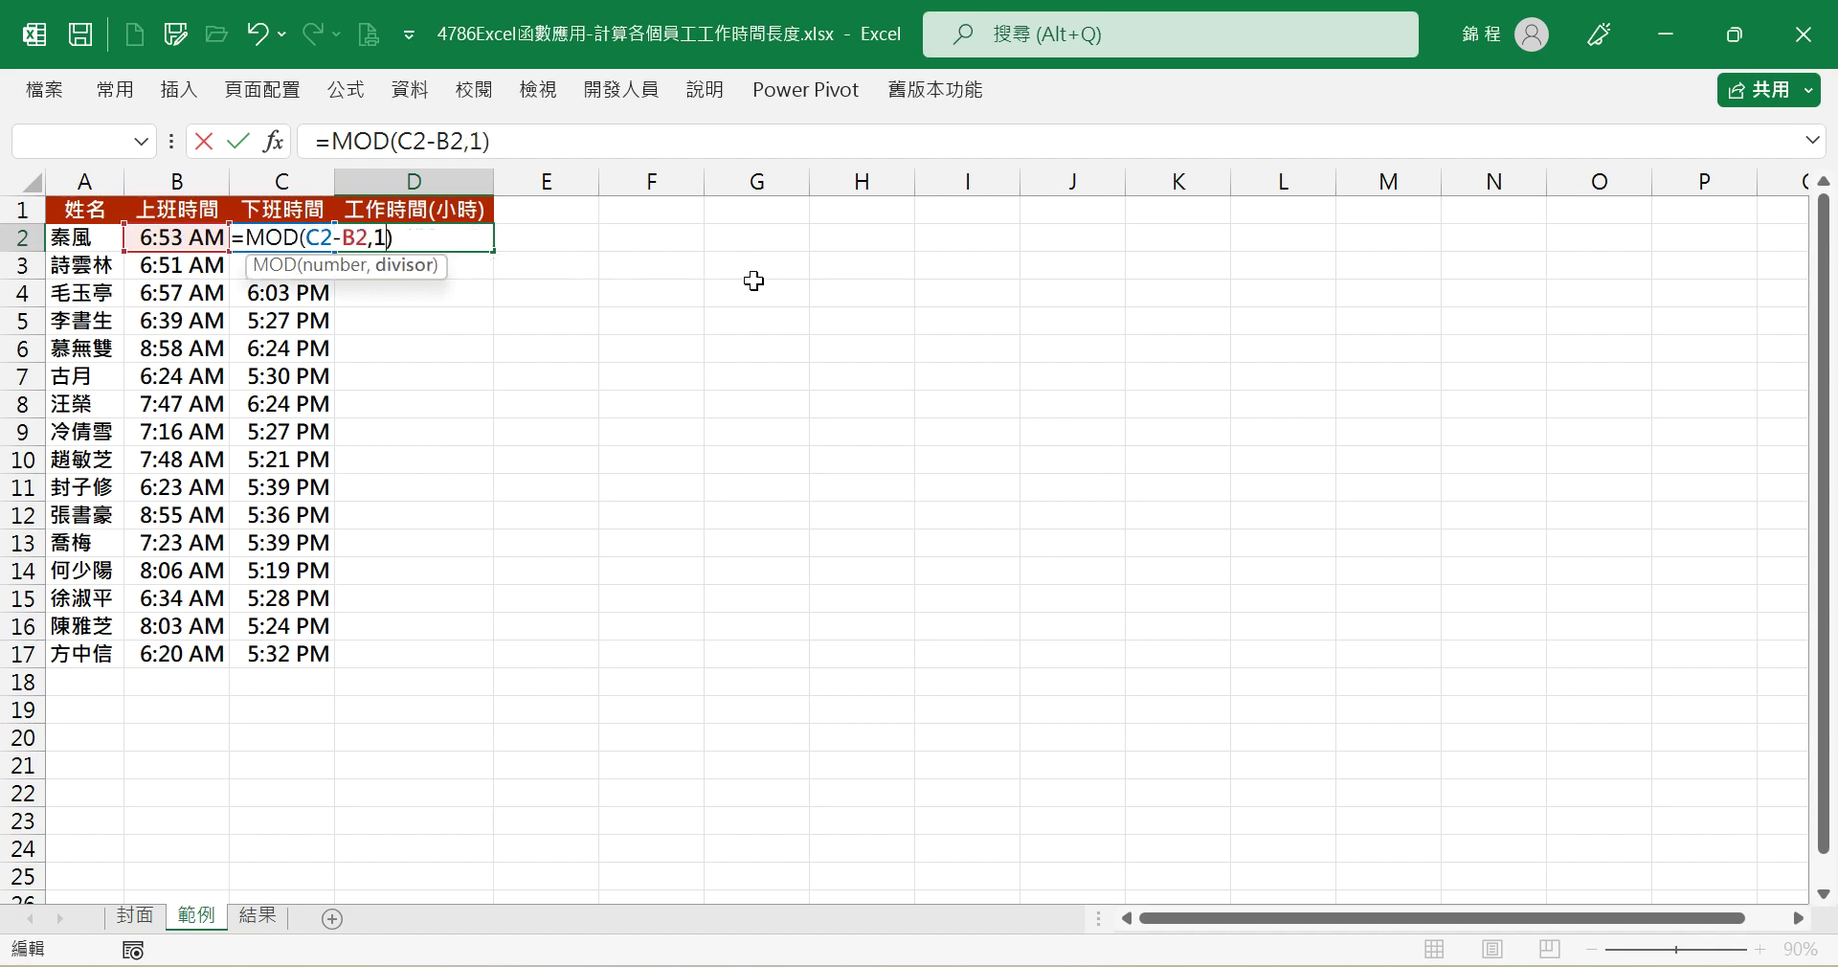
key("Tab")
key("Left")
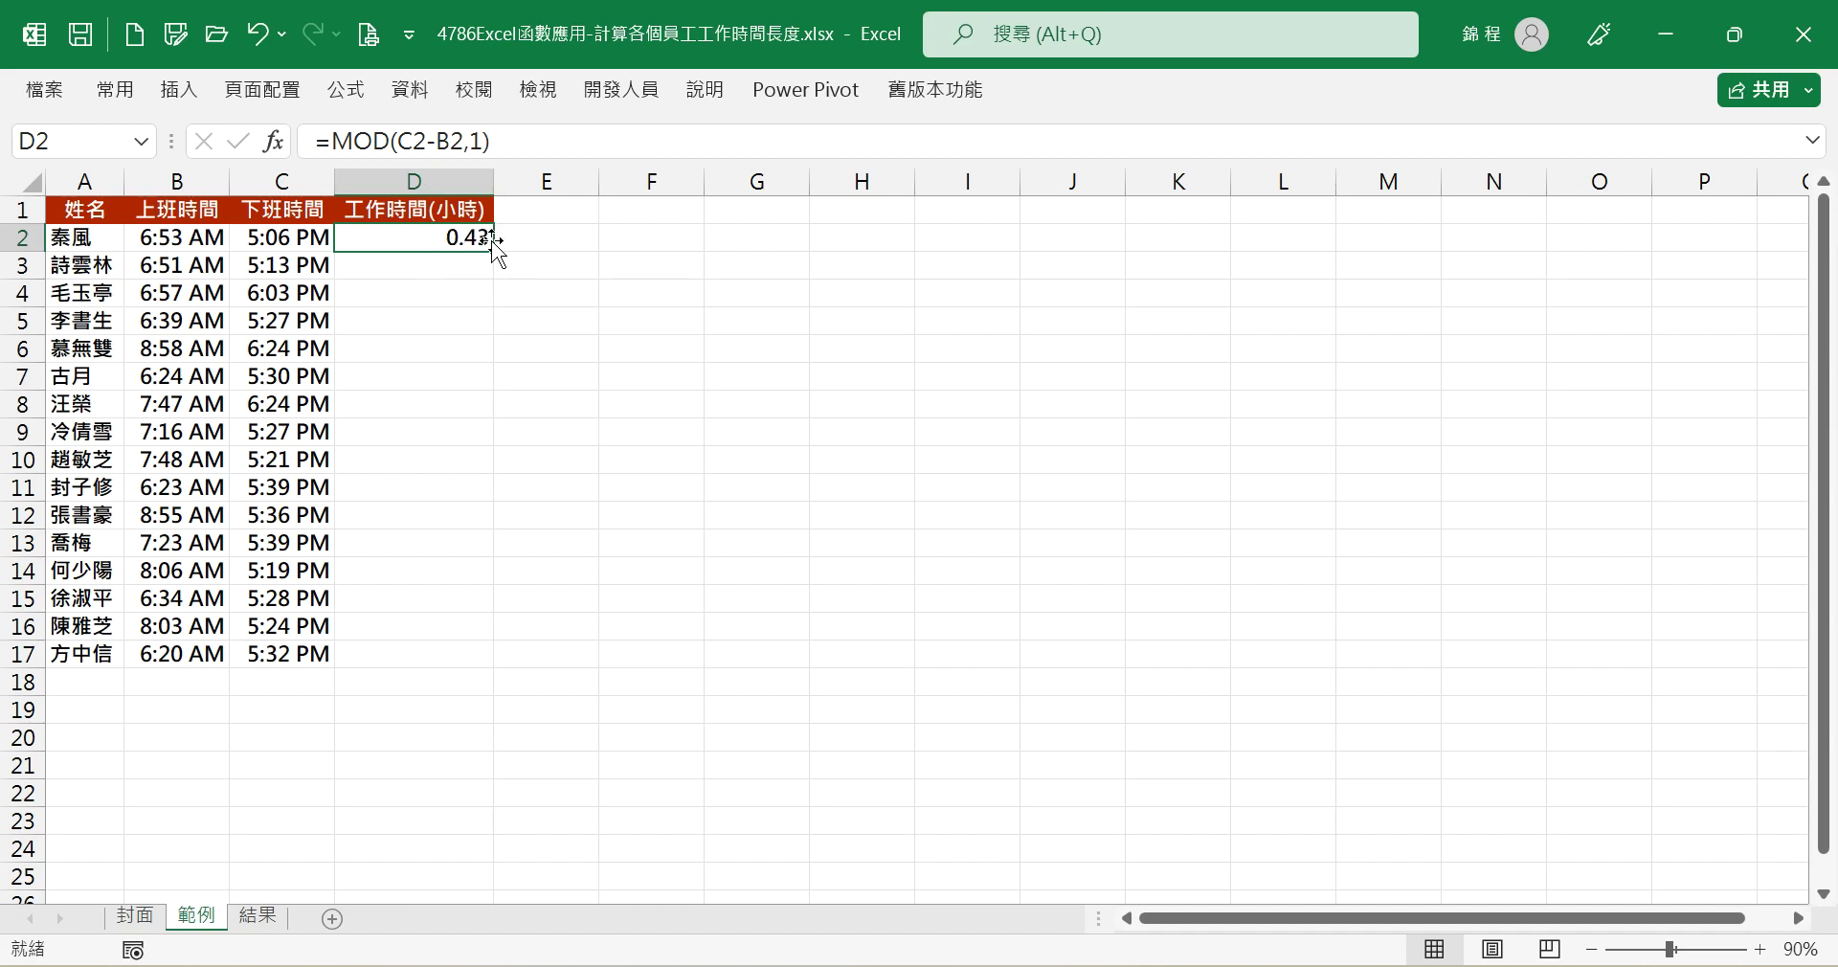
Step: Multiply the D2 formula by 24 to convert the working time to hours
left_click(523, 142)
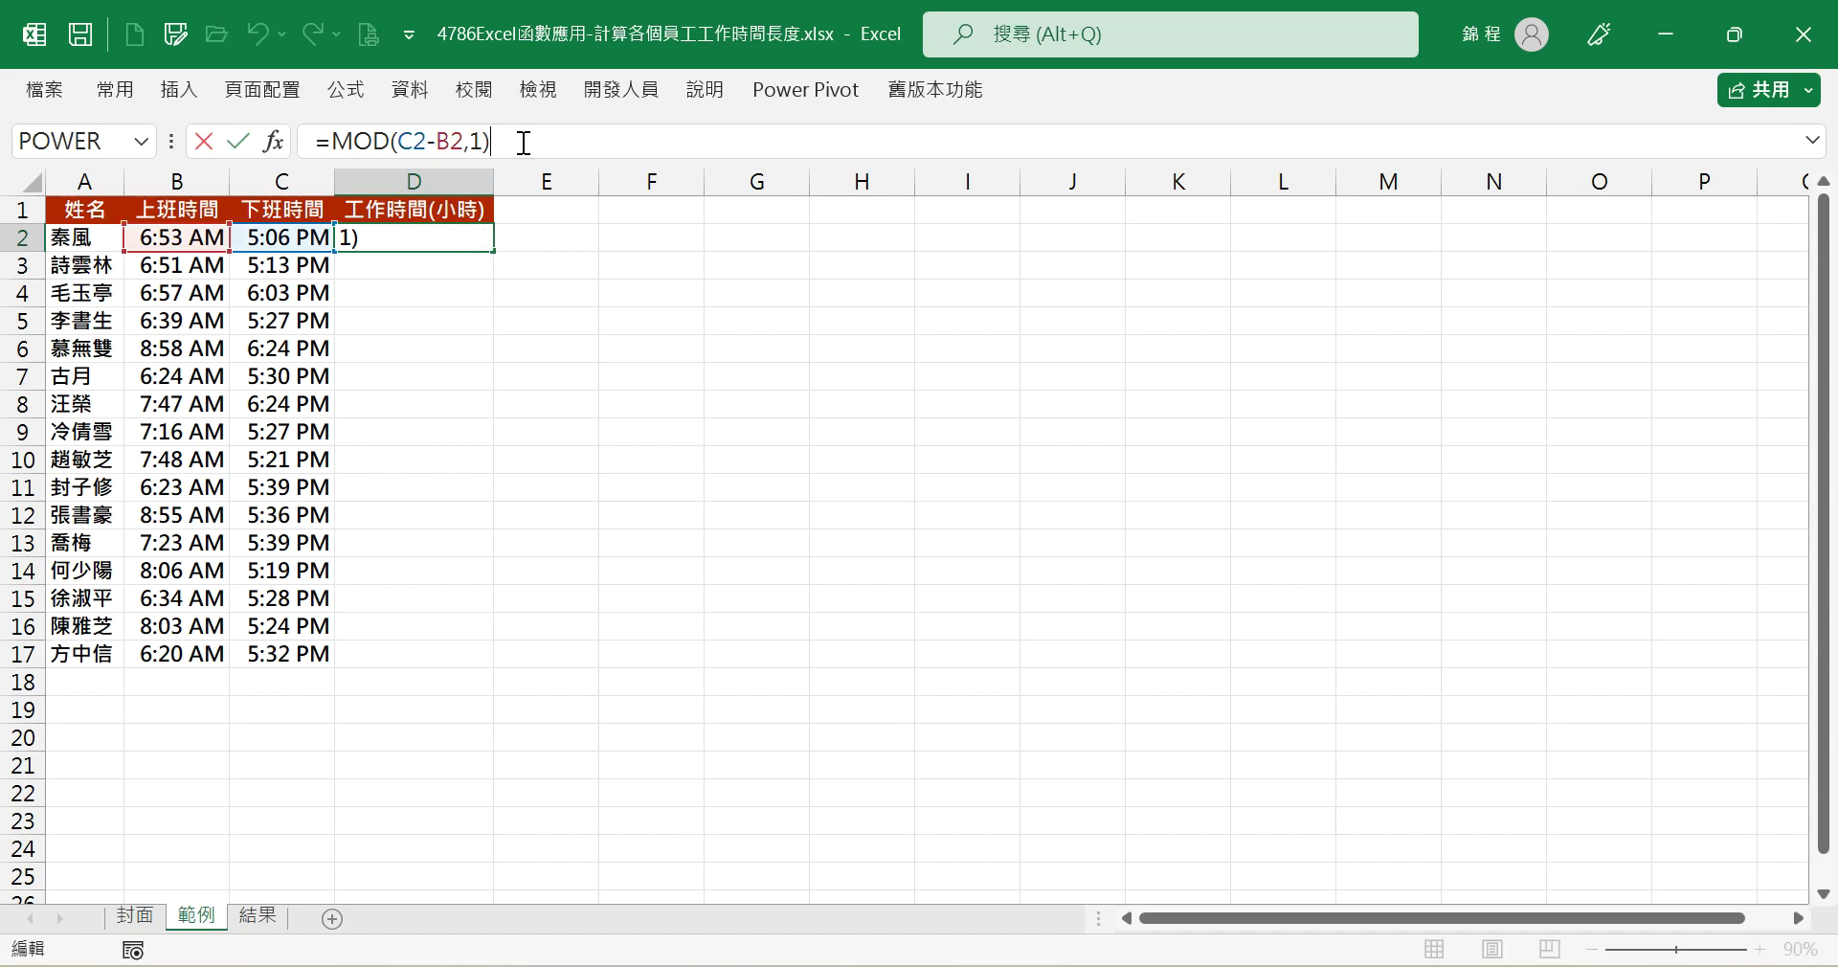
type("*24")
key("Tab")
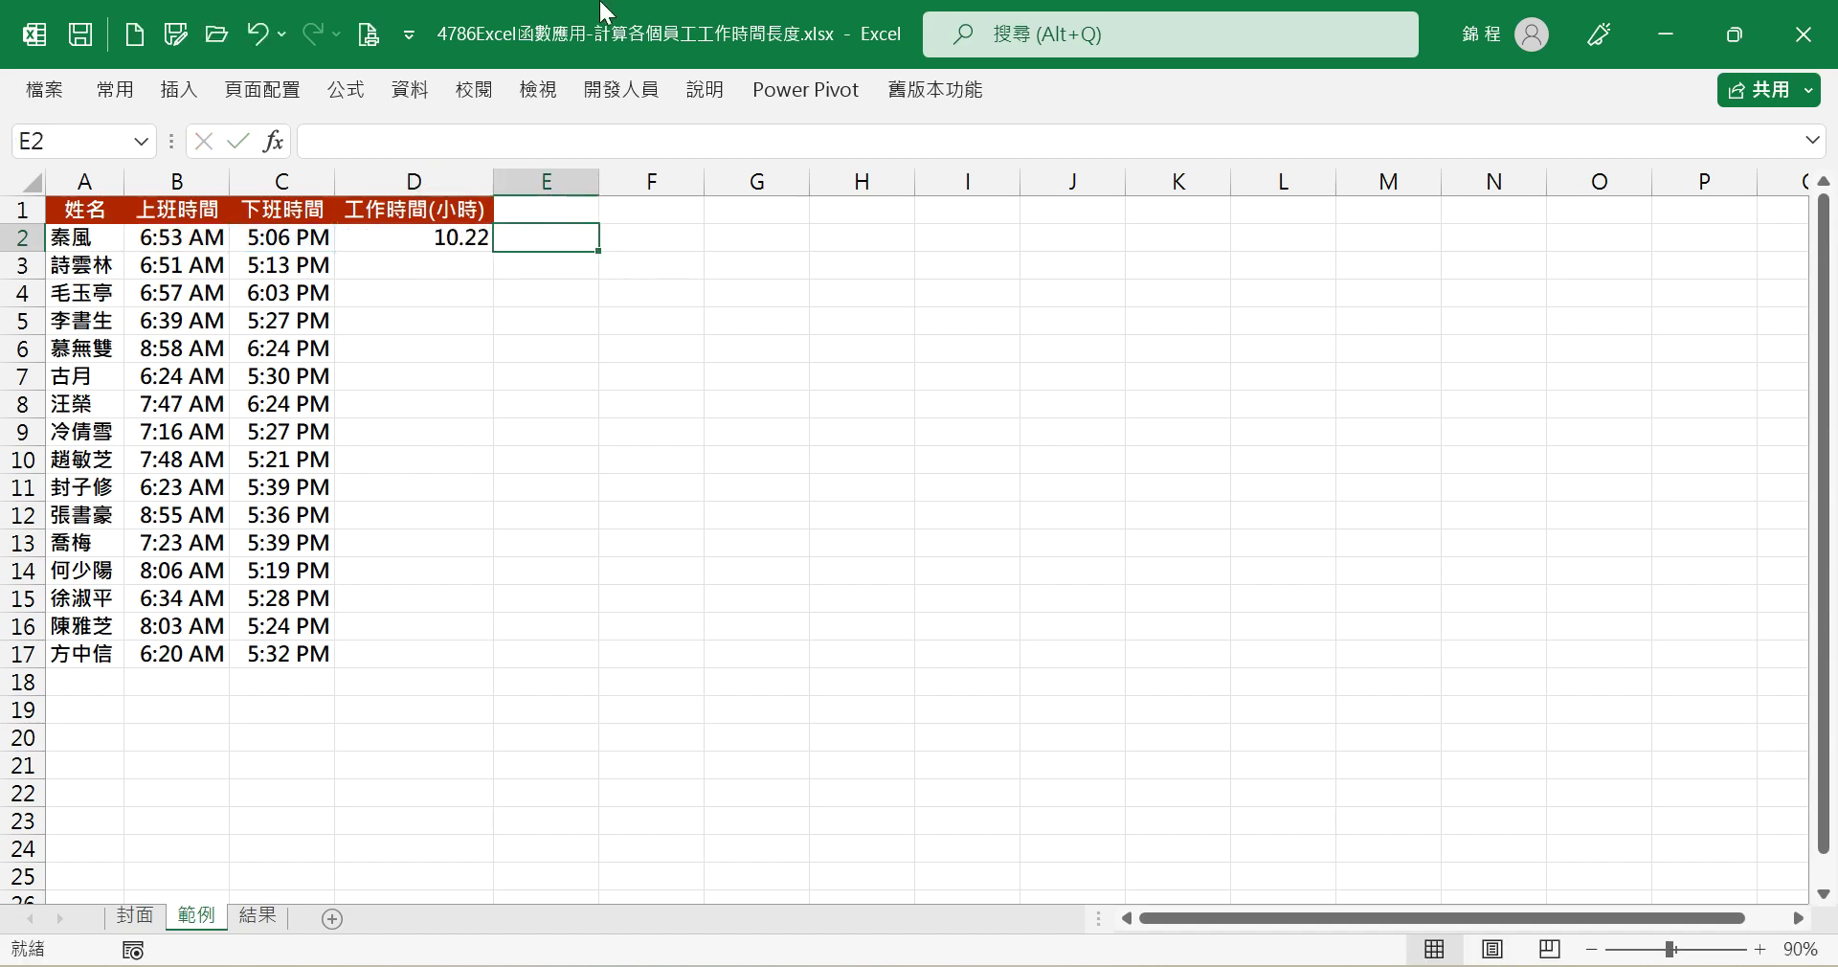
Step: Subtract 1.5 hours at the end of the D2 formula, after the multiplication by 24
left_click(463, 235)
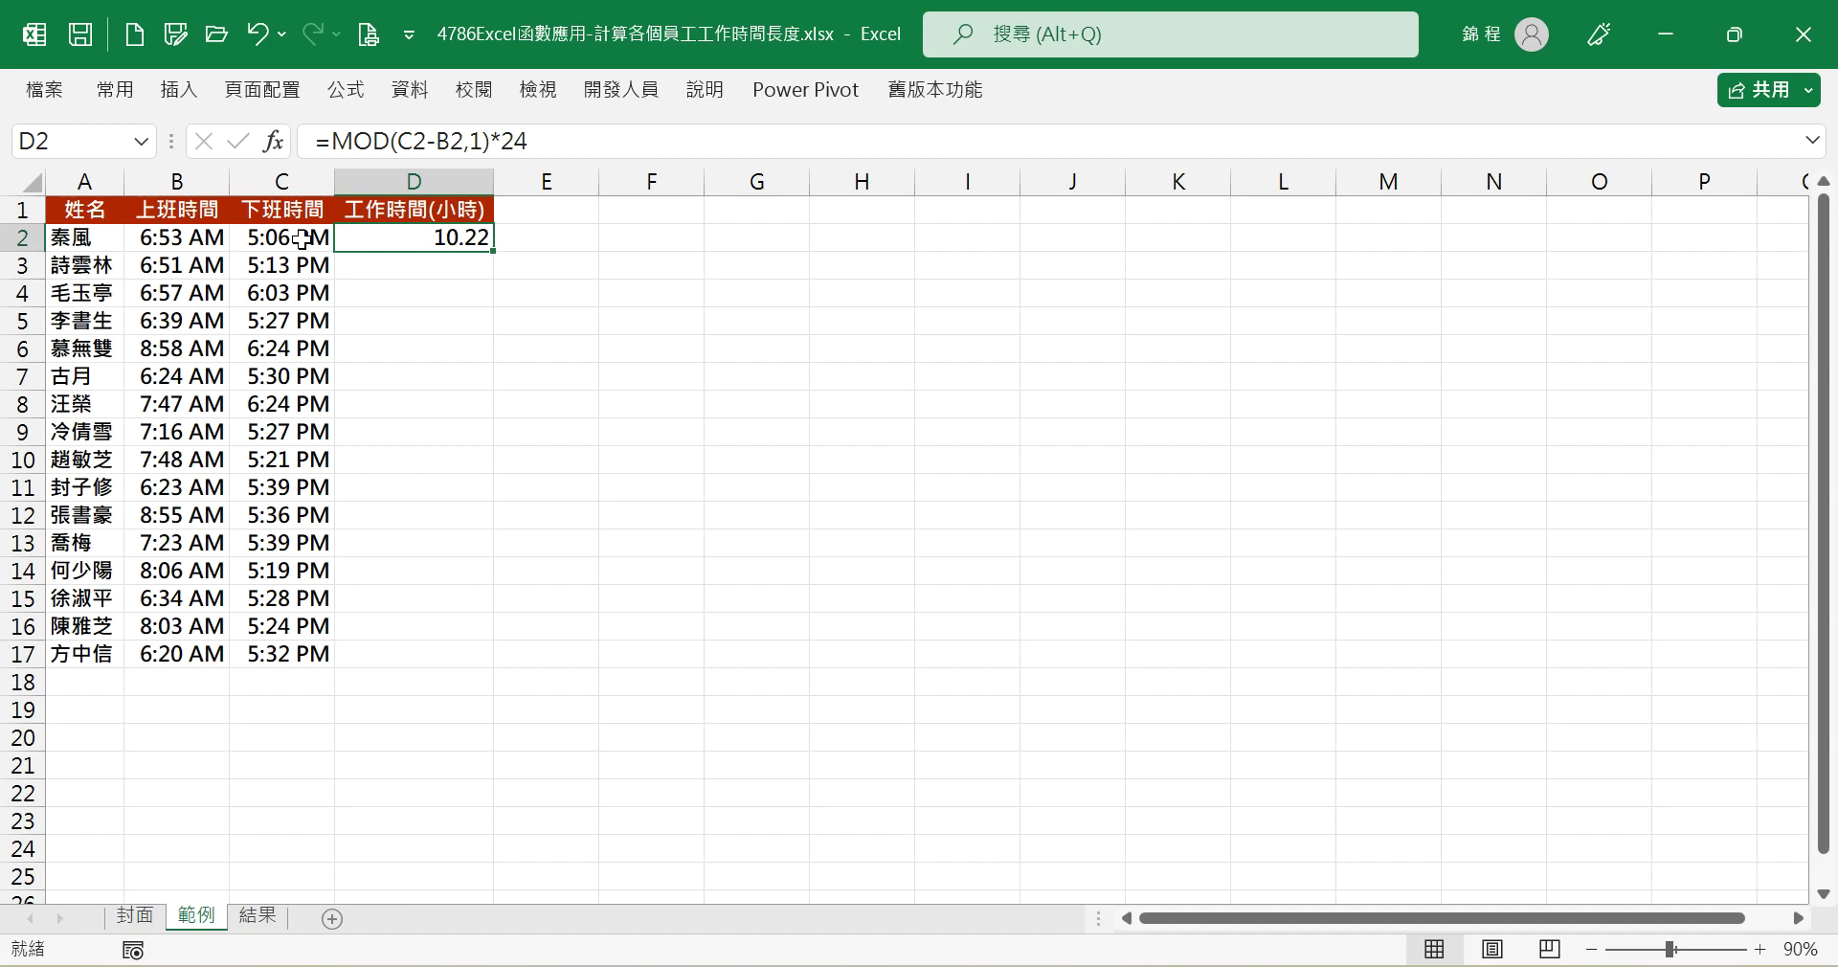
left_click(584, 142)
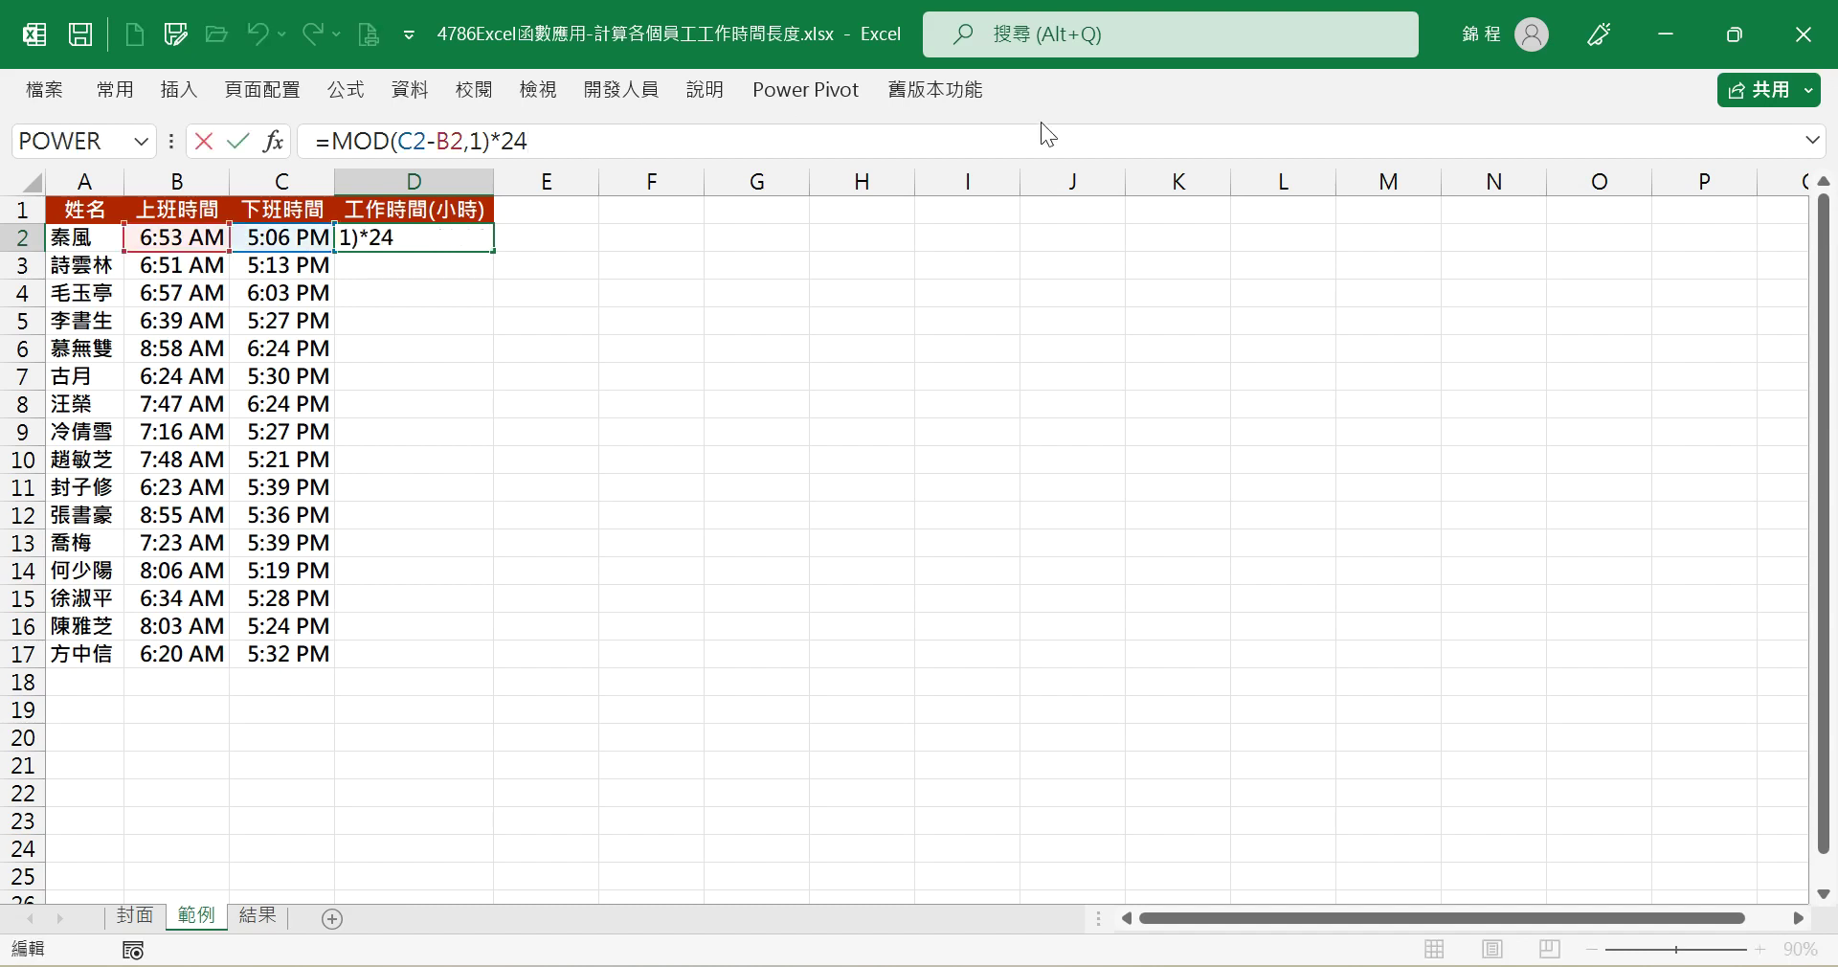
type(".5")
key("Tab")
key("Left")
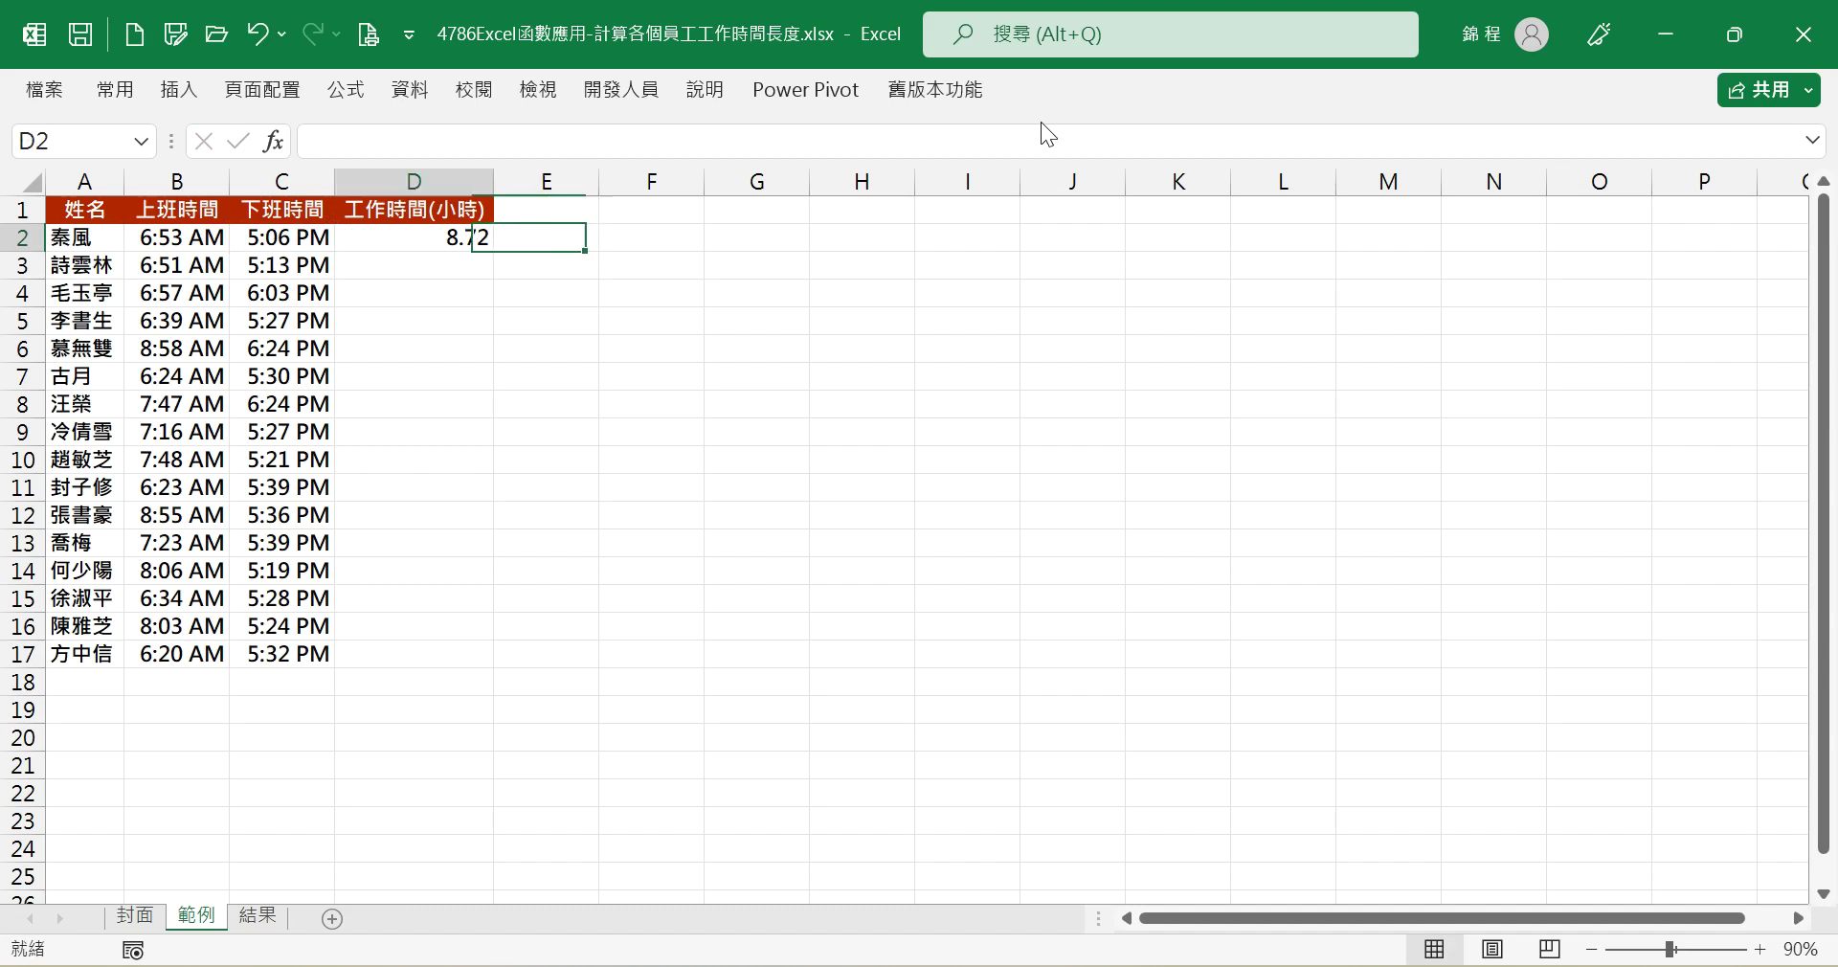
Step: Change the hours subtracted in the D2 formula to 1, making it =MOD(C2-B2,1)*24-1
left_click_drag(558, 142, 598, 143)
key("BackSpace")
key("BackSpace")
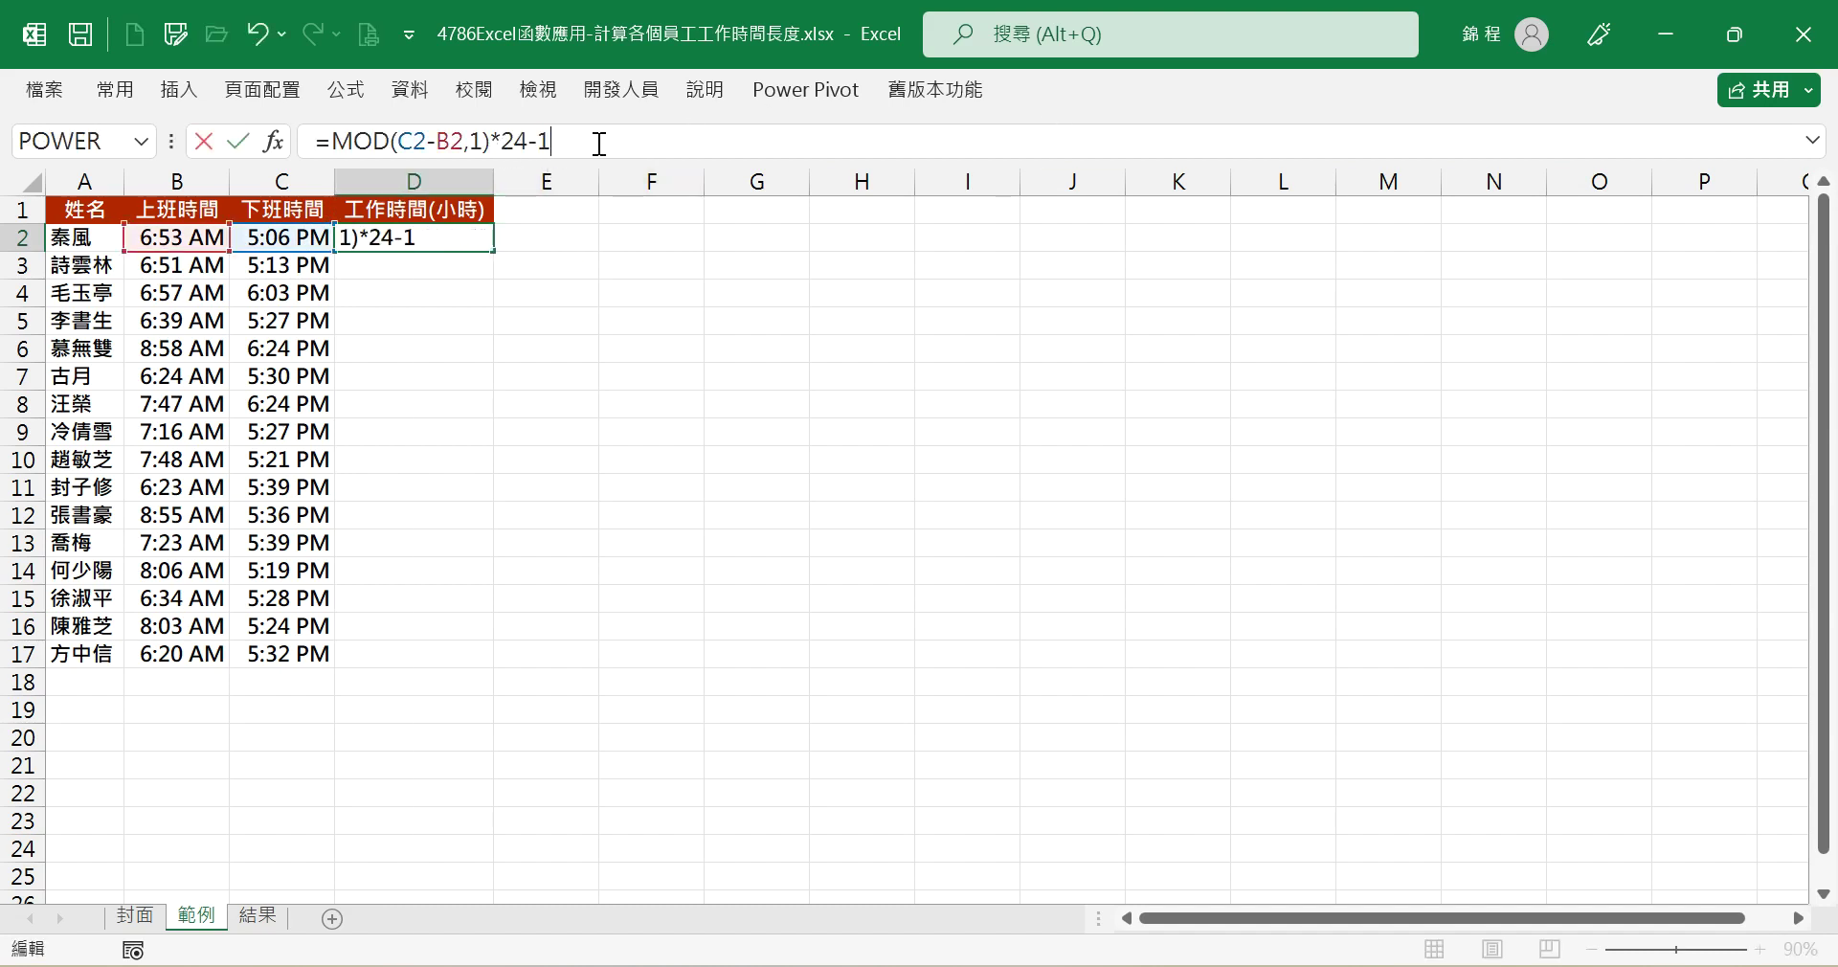
key("Tab")
key("Left")
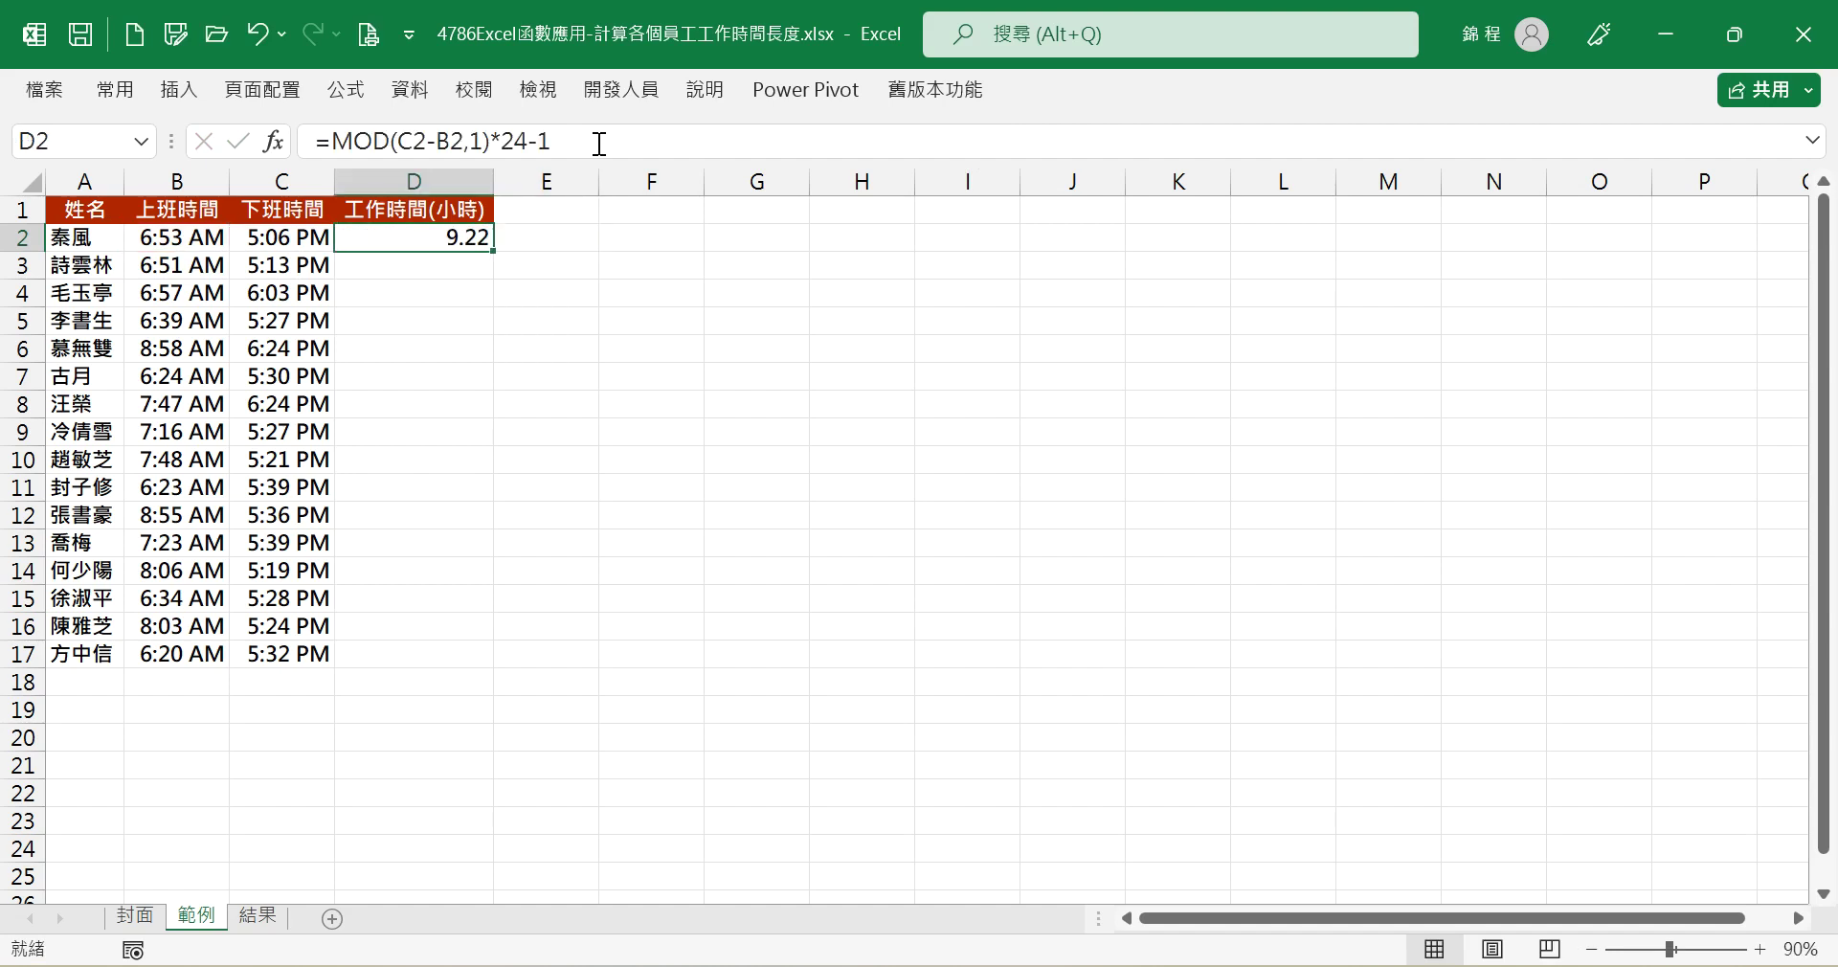
Step: Fill the D2 formula down to D17 and set these cells to the General (一般) number format
left_click_drag(492, 252, 492, 253)
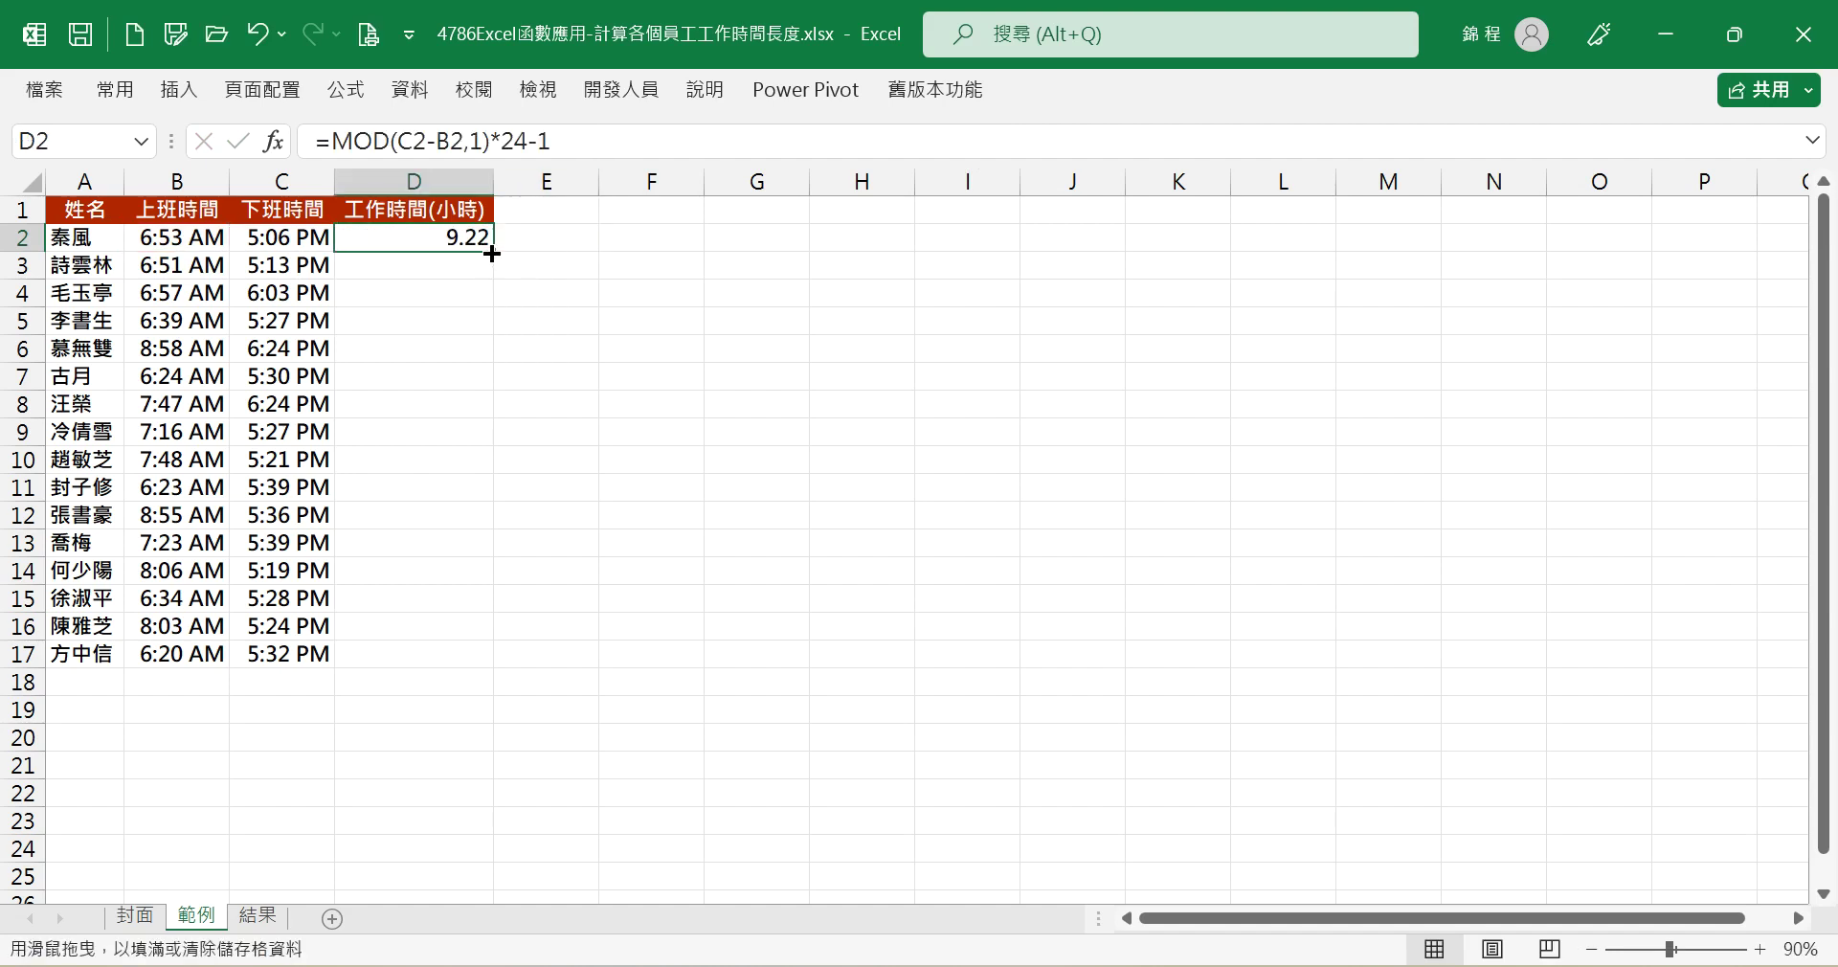
double_click(492, 253)
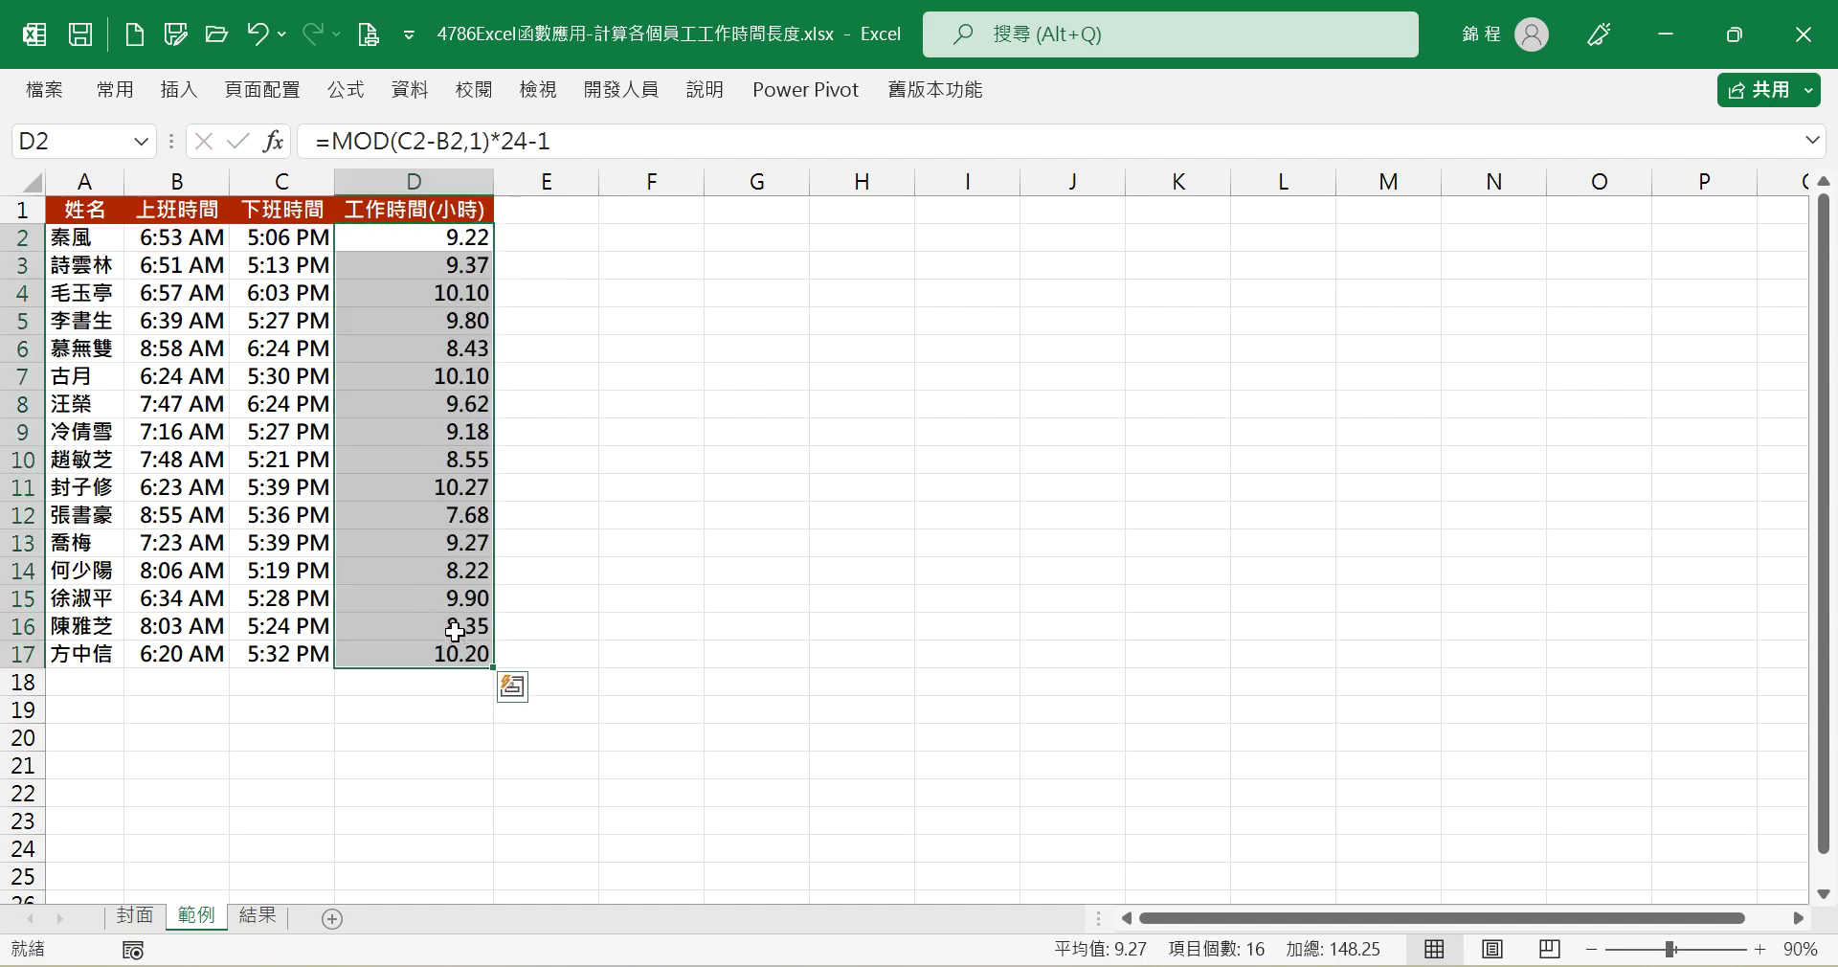
left_click(109, 96)
left_click(1126, 156)
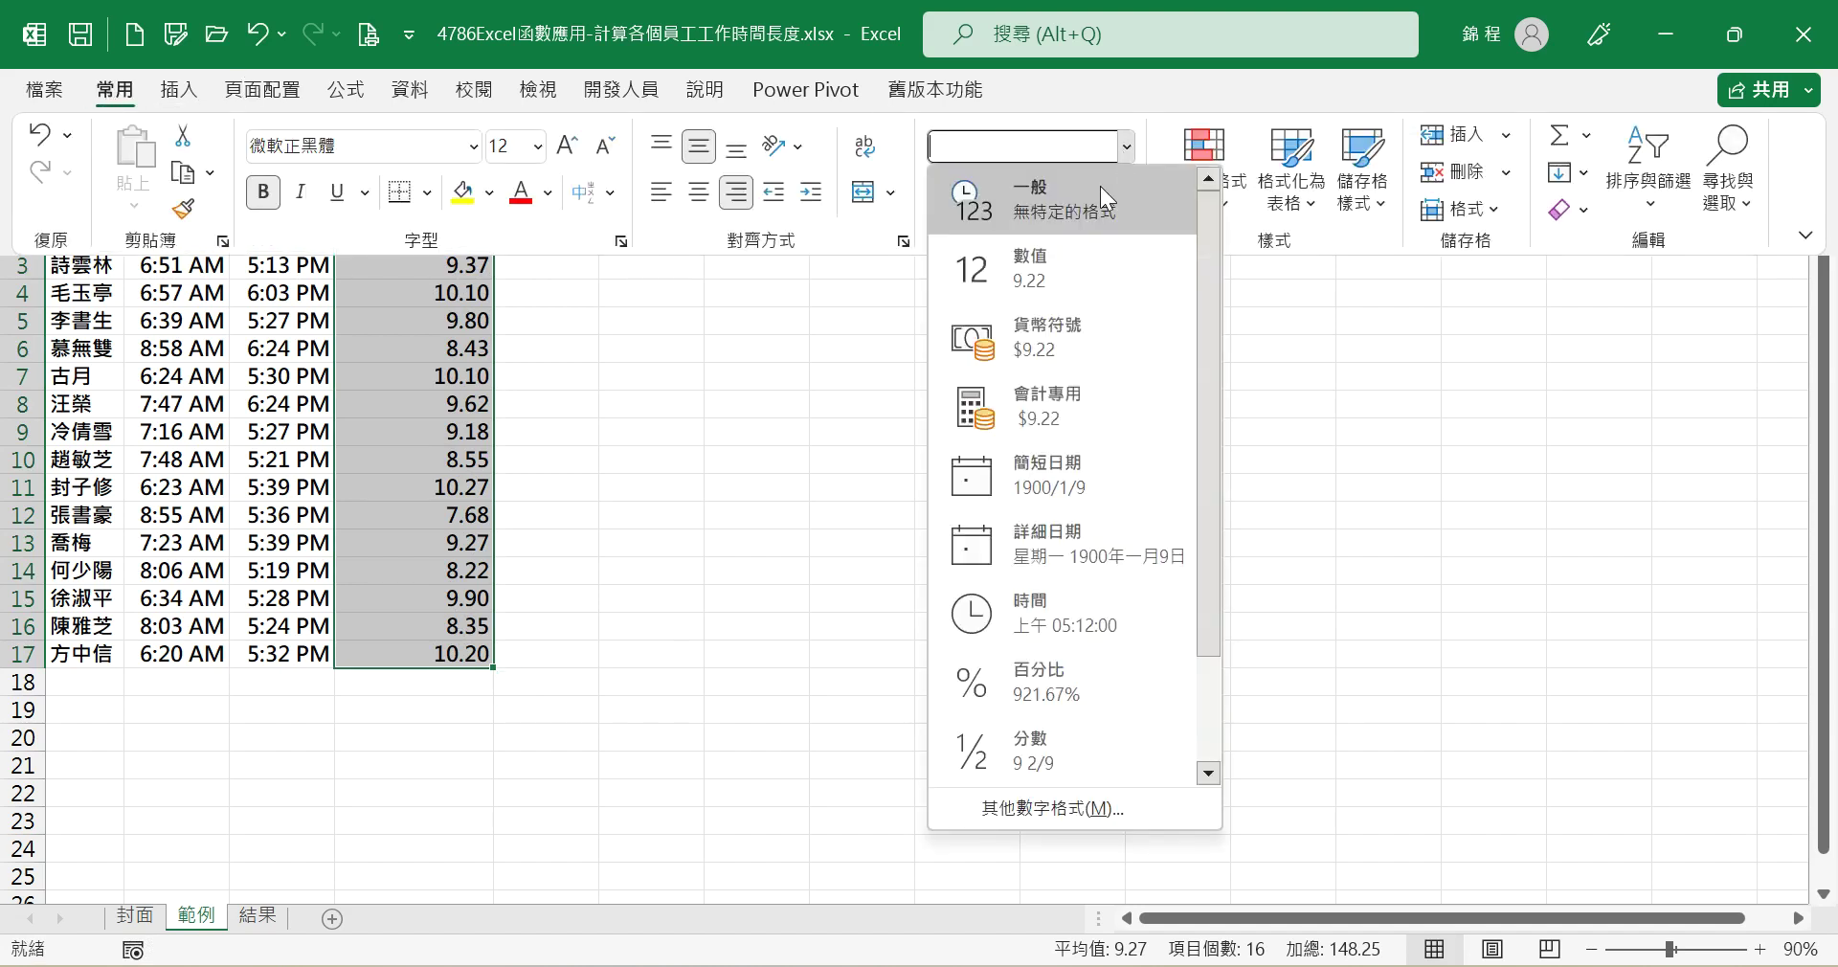
left_click(1080, 192)
left_click(629, 360)
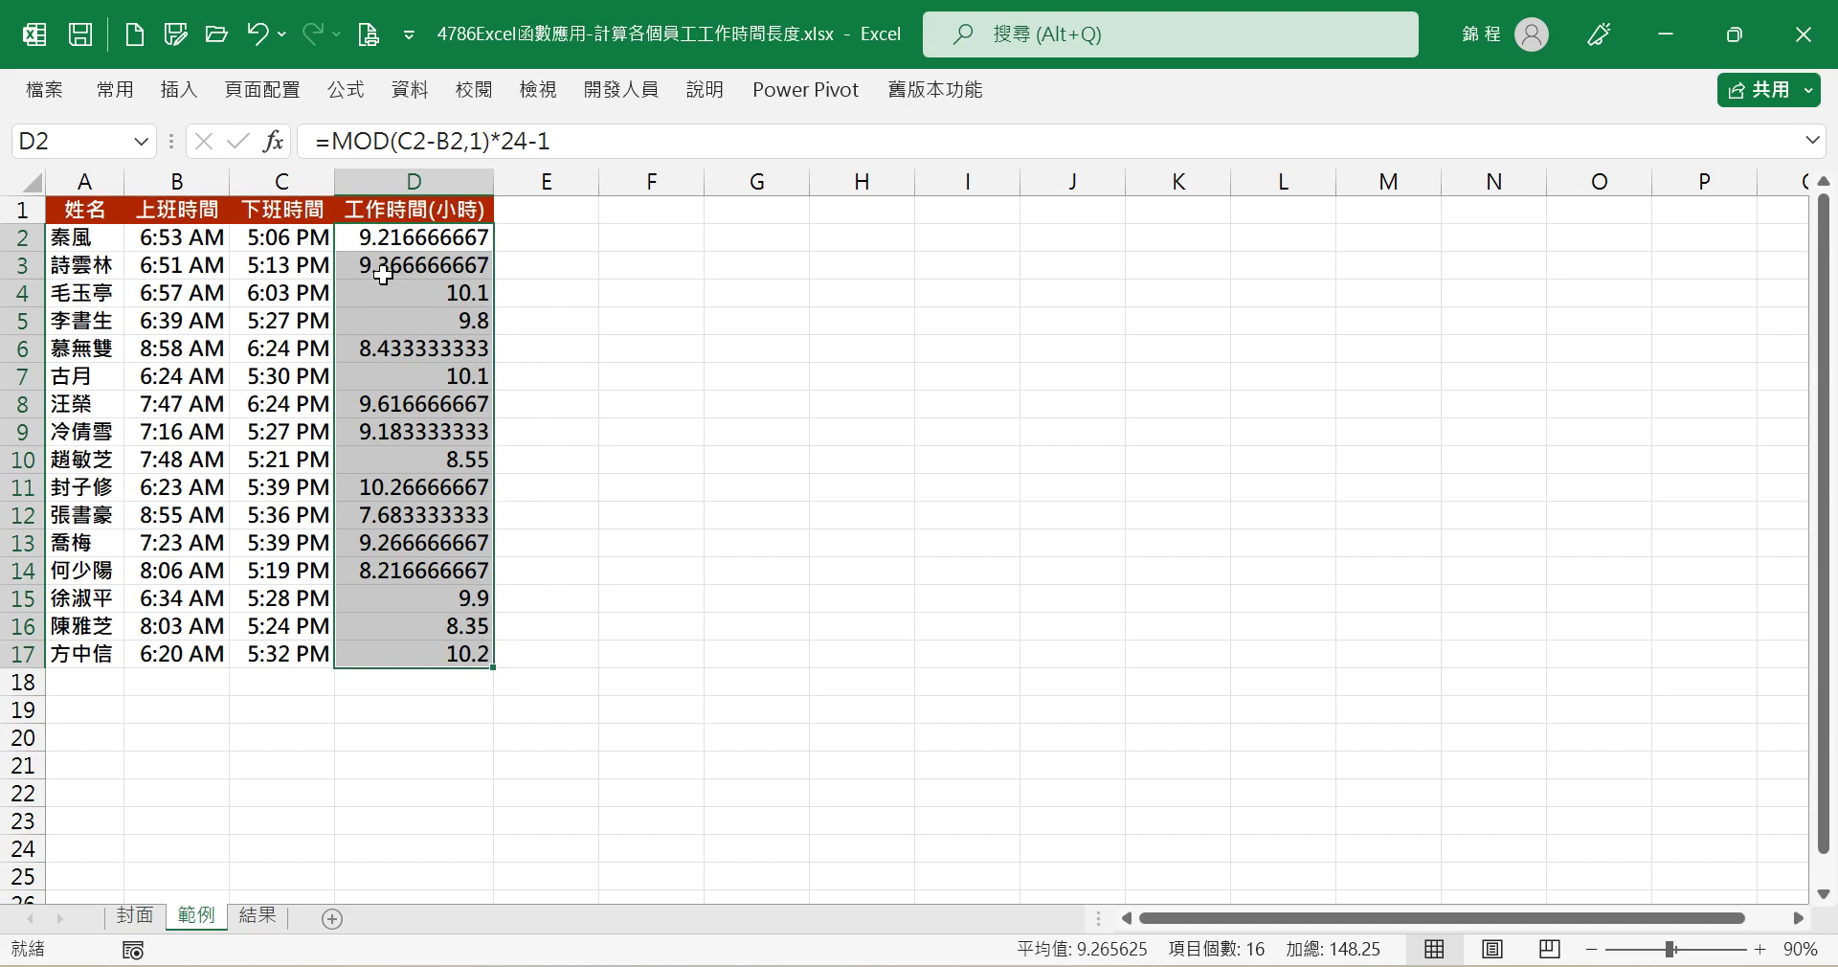
Step: Wrap the D2 formula in ROUNDDOWN with one decimal place, making it =ROUNDDOWN(MOD(C2-B2,1)*24-1,1)
left_click(331, 139)
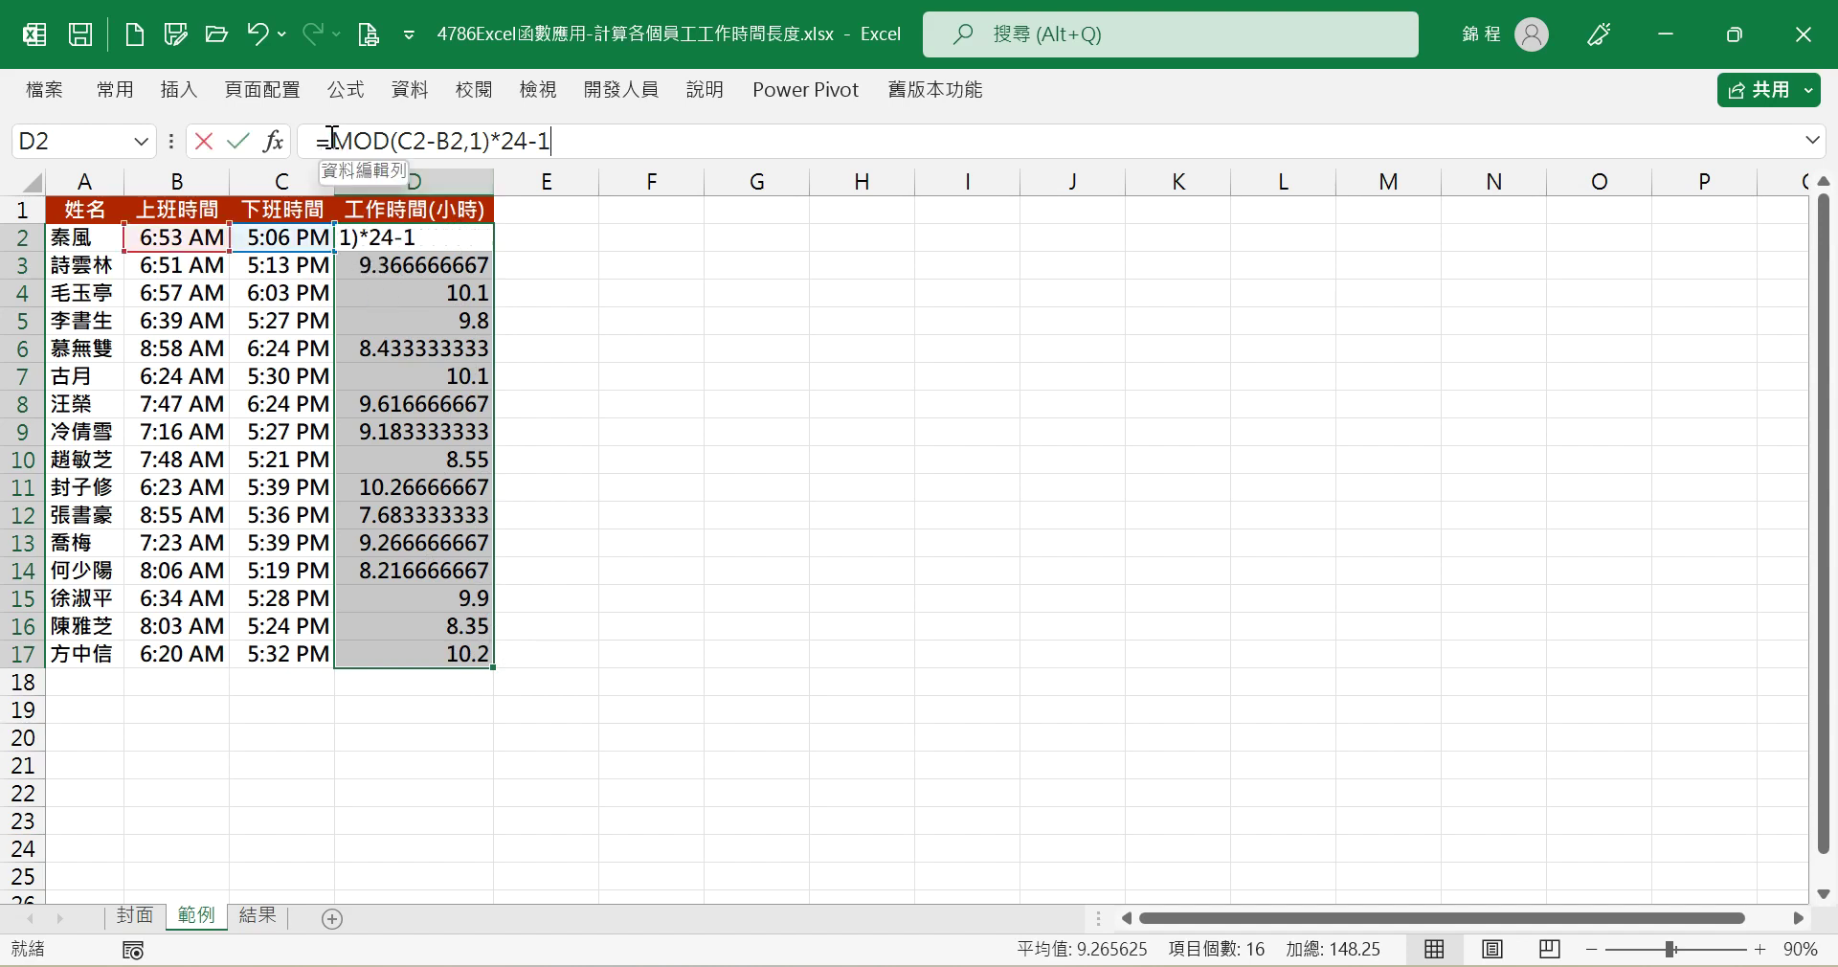
type("ROUND")
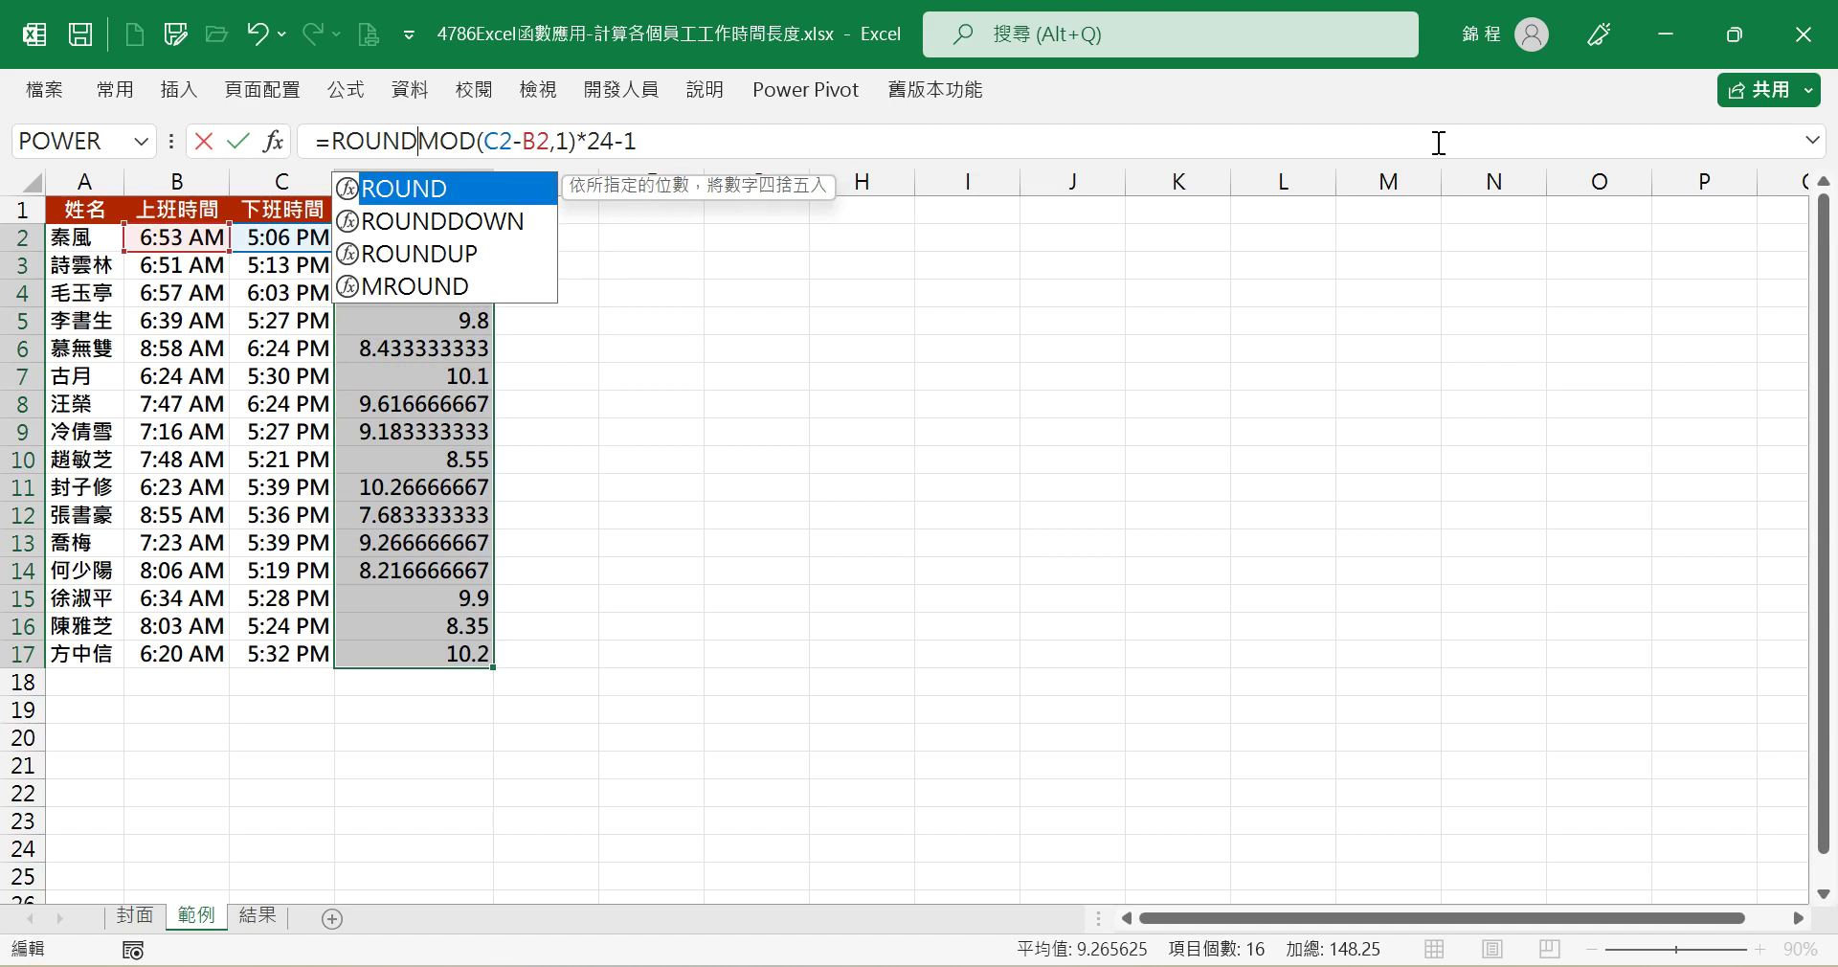
type("DOWN")
type("(")
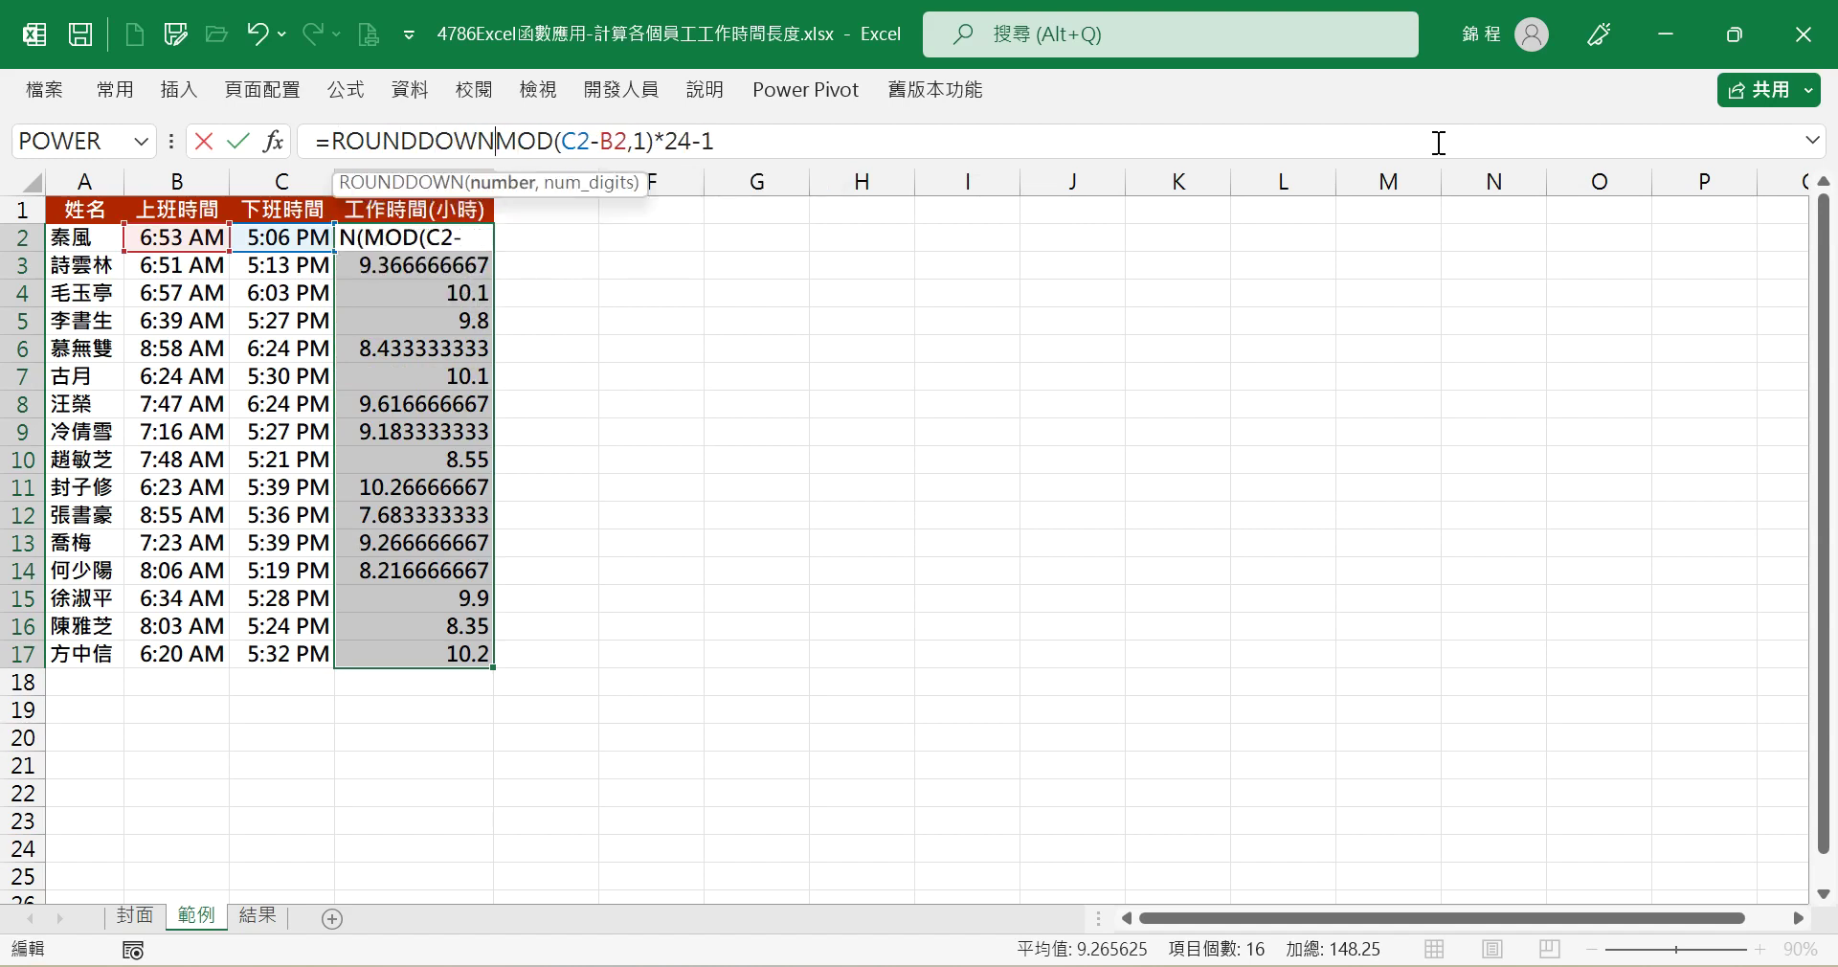
left_click(791, 136)
type(",1")
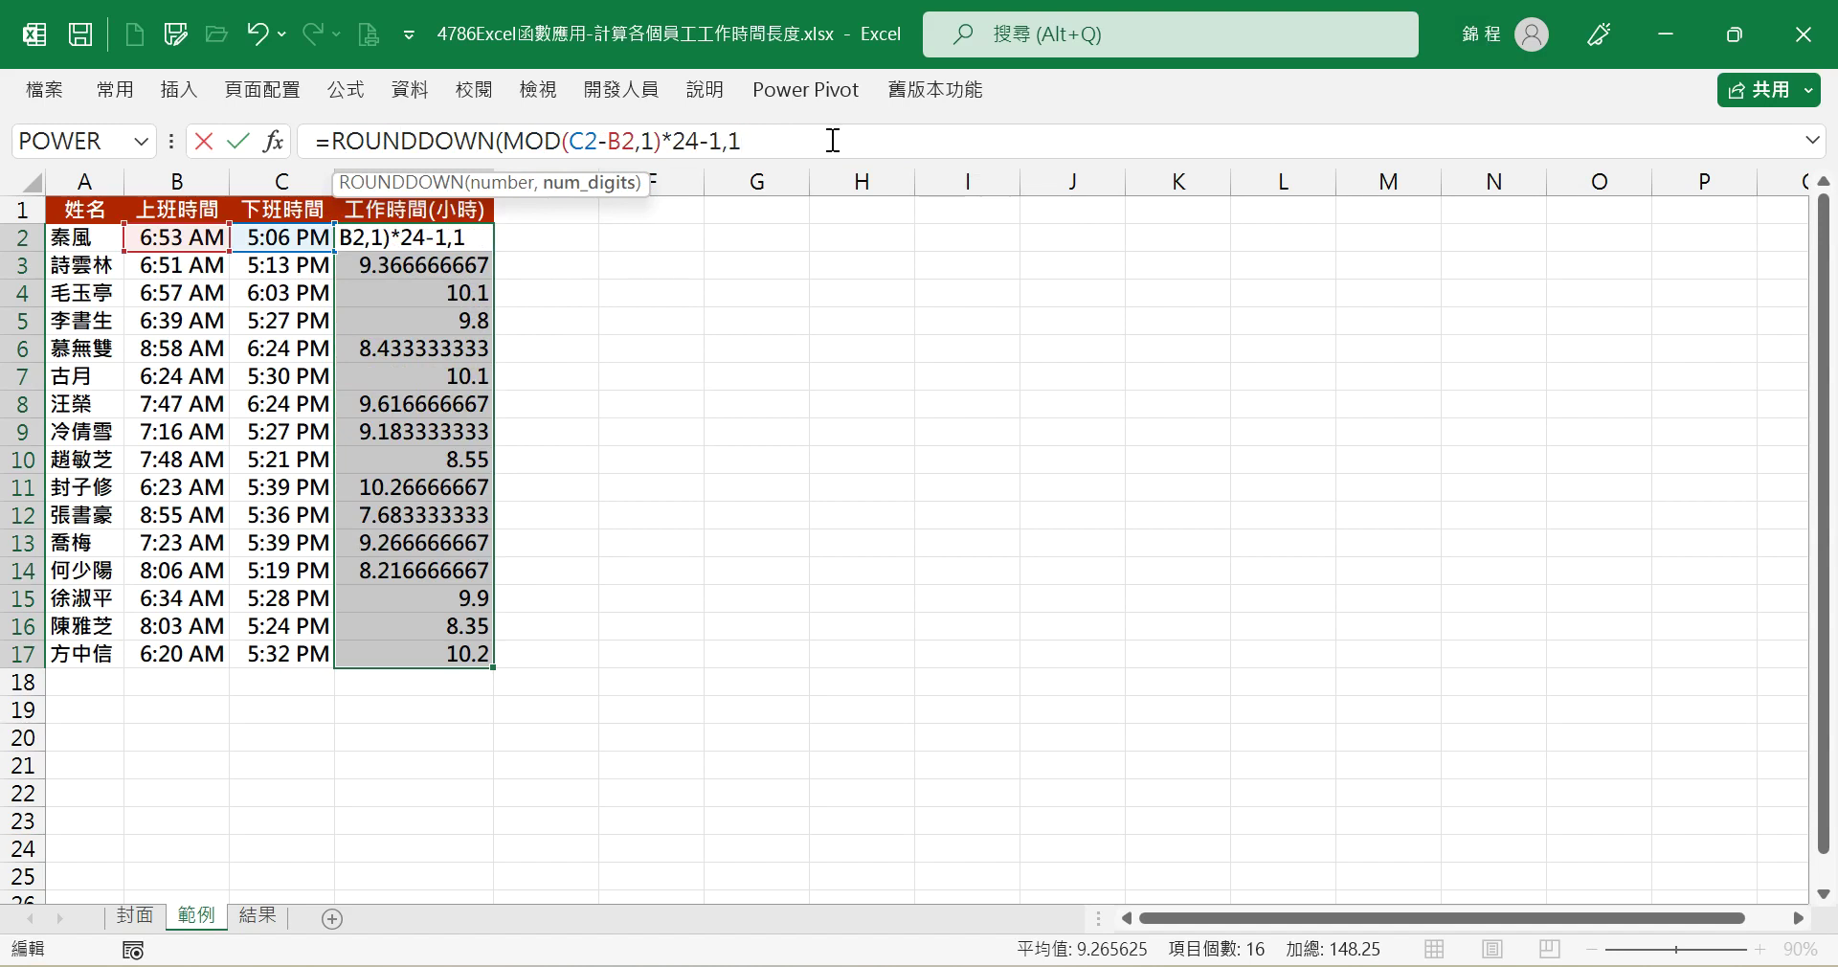
type(")")
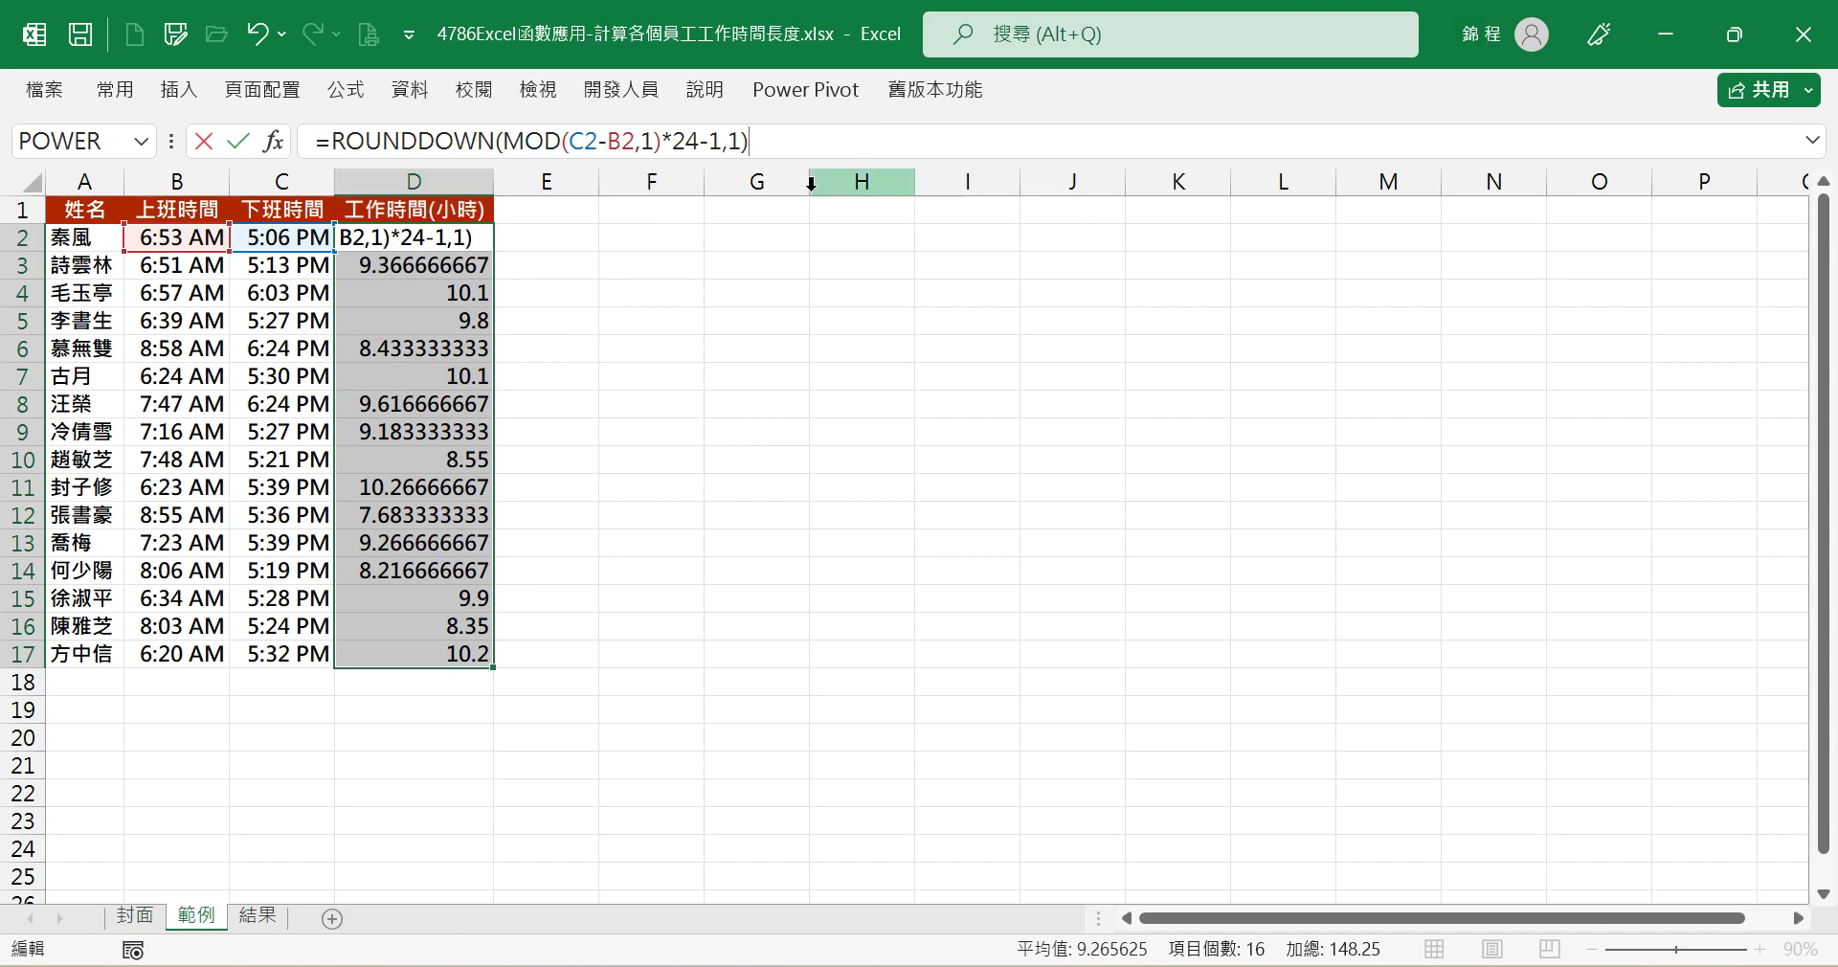
key("Return")
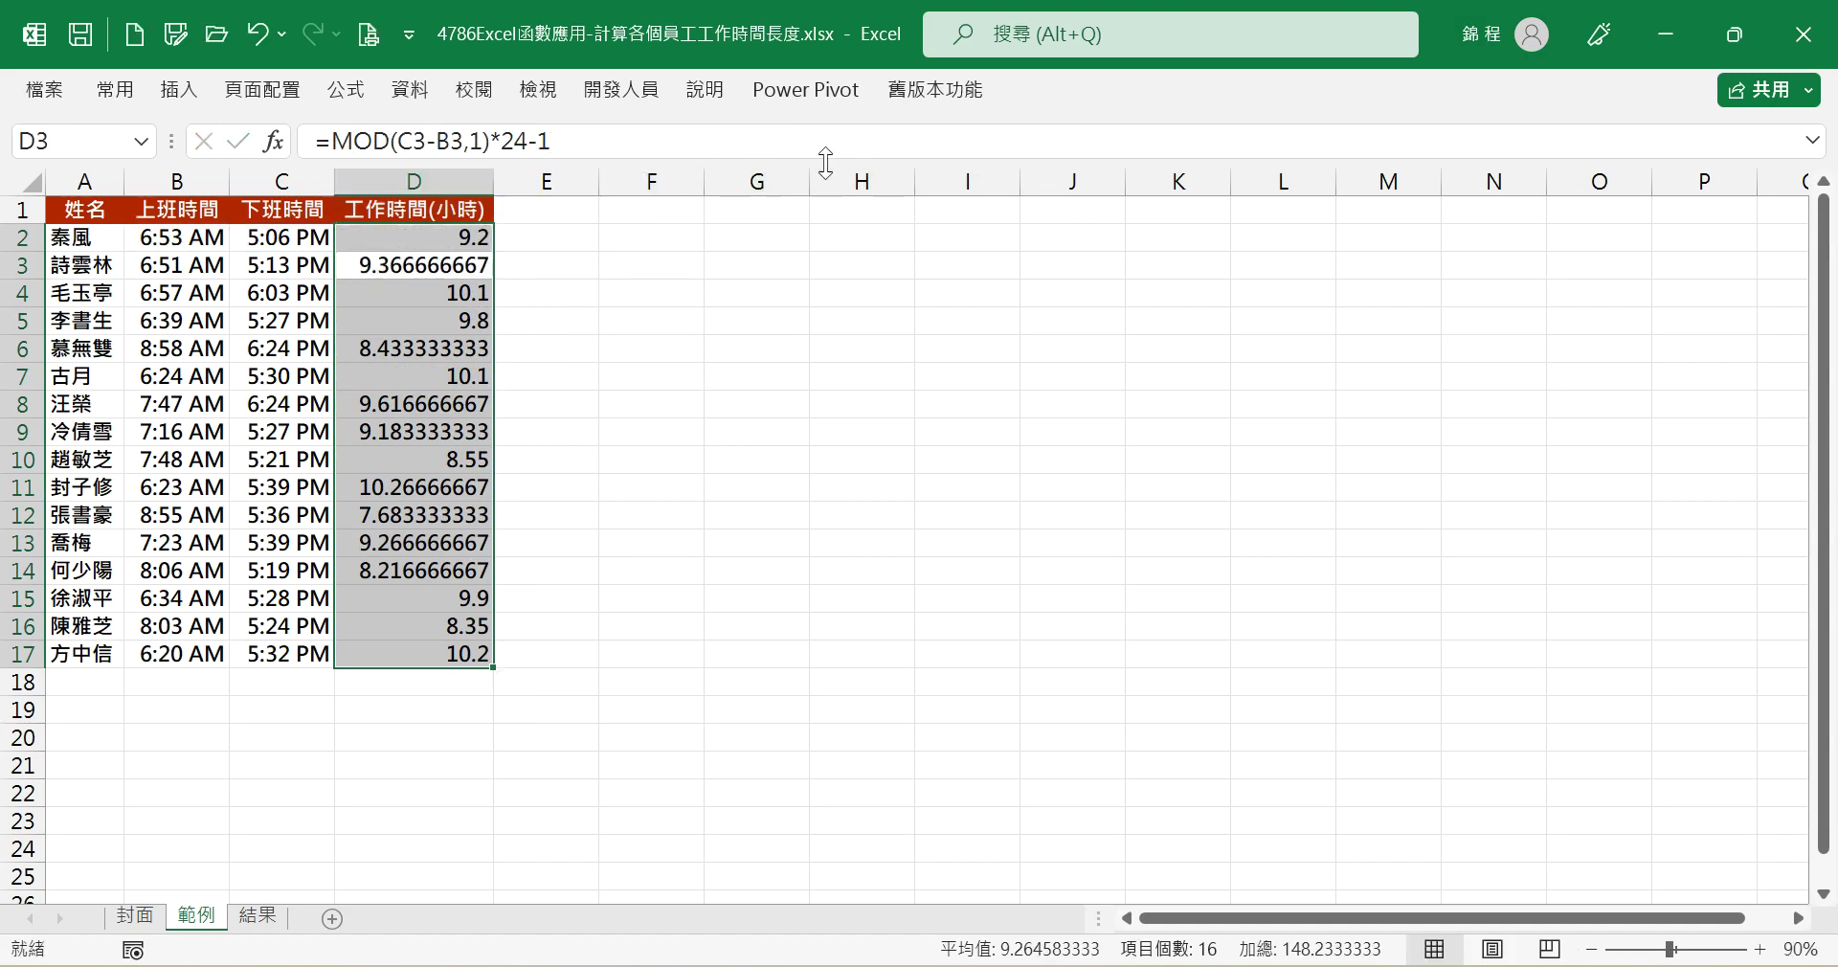
Step: Copy the ROUNDDOWN formula from D2 down into D3 only
key("Left")
key("Up")
key("Right")
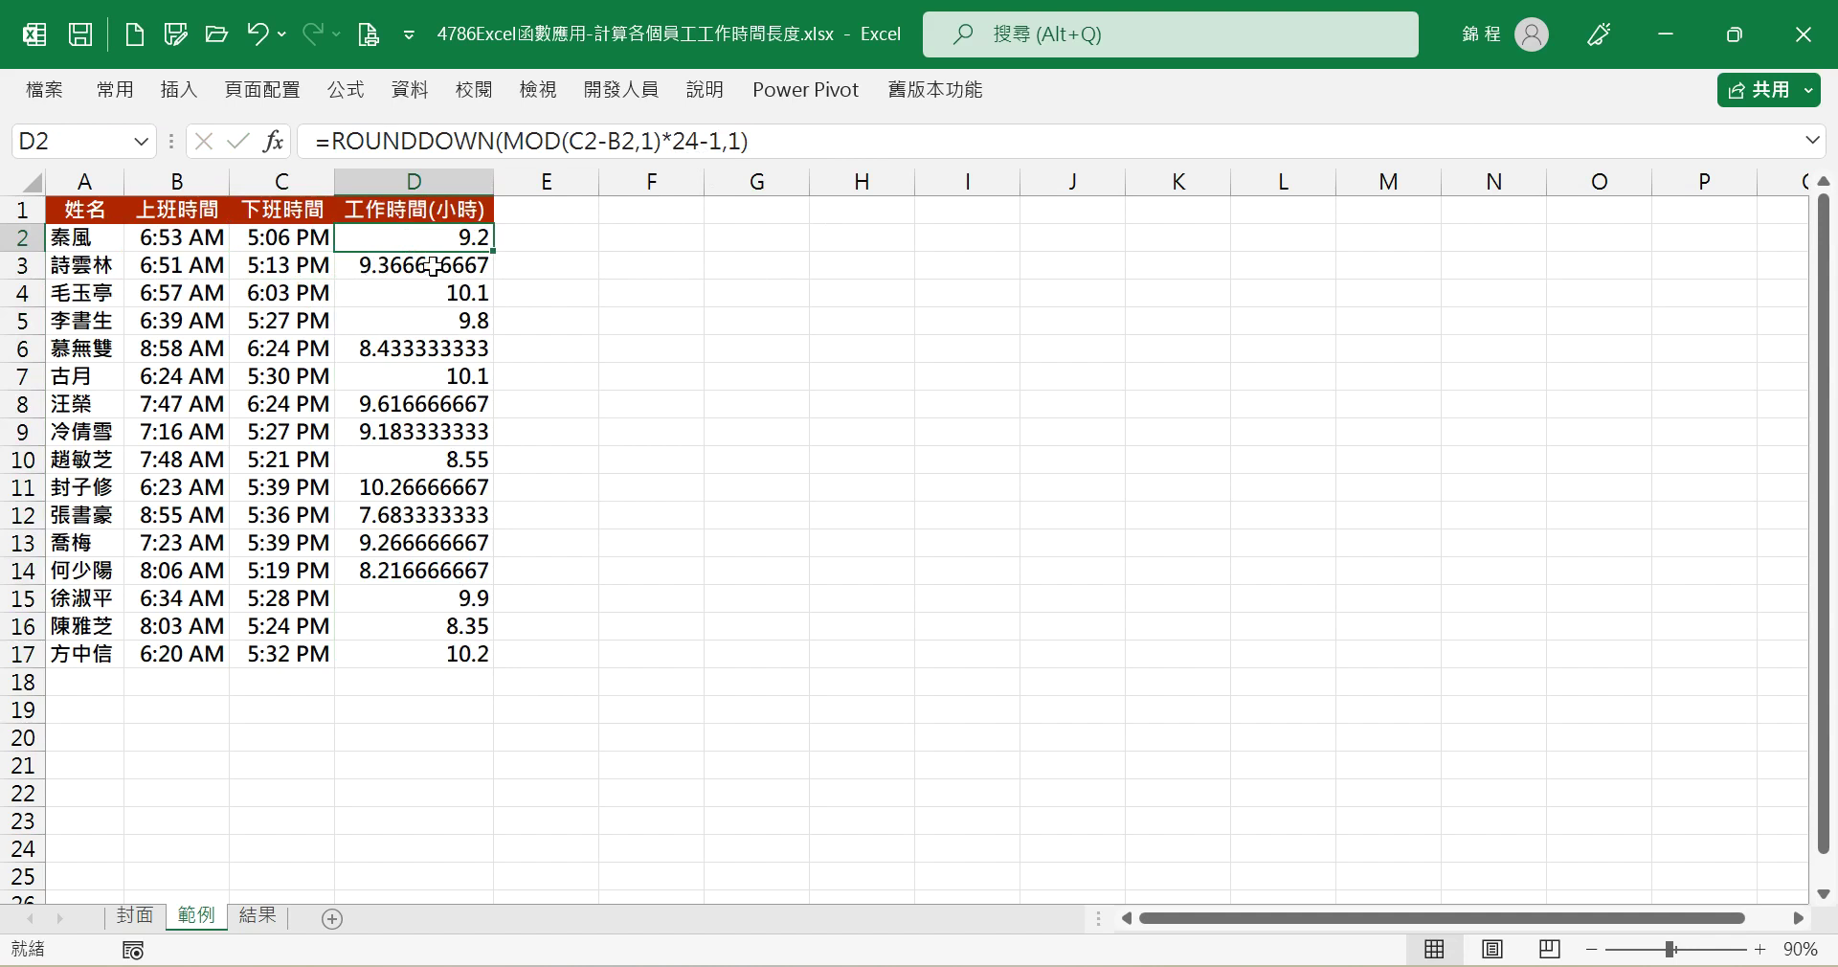
left_click_drag(497, 252, 494, 285)
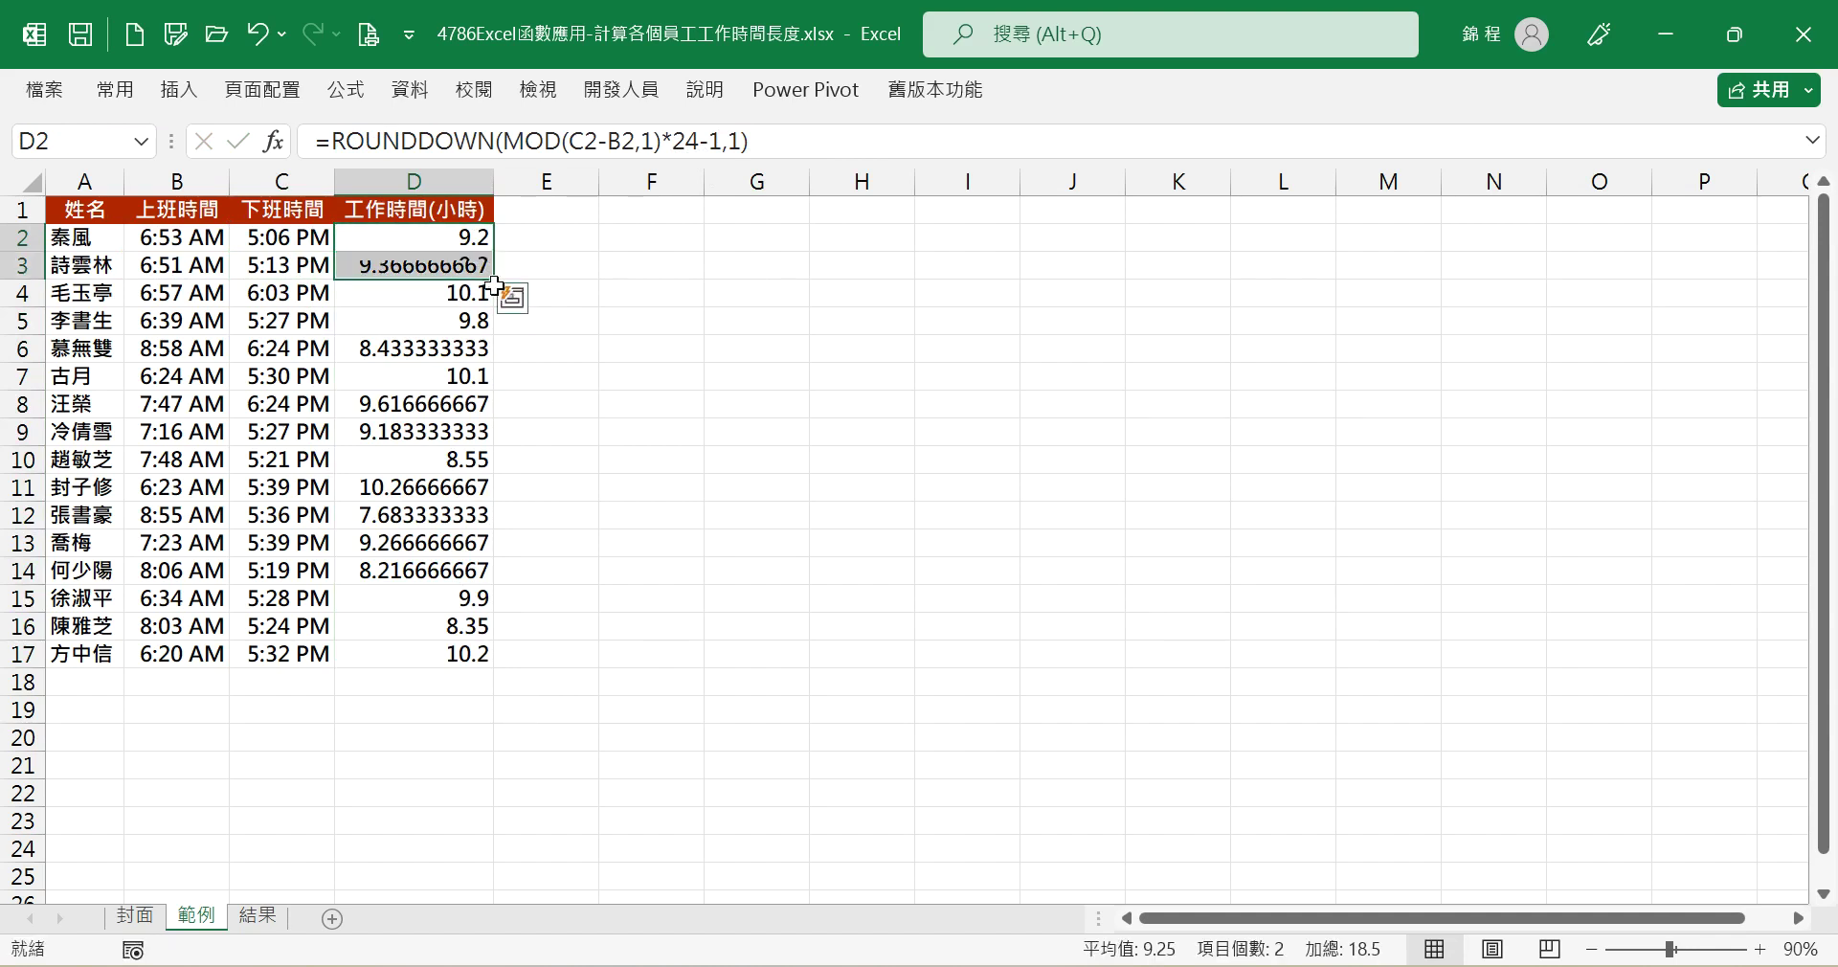
Step: Replace ROUNDDOWN with ROUND in the D3 formula and return to cell D2
left_click(474, 268)
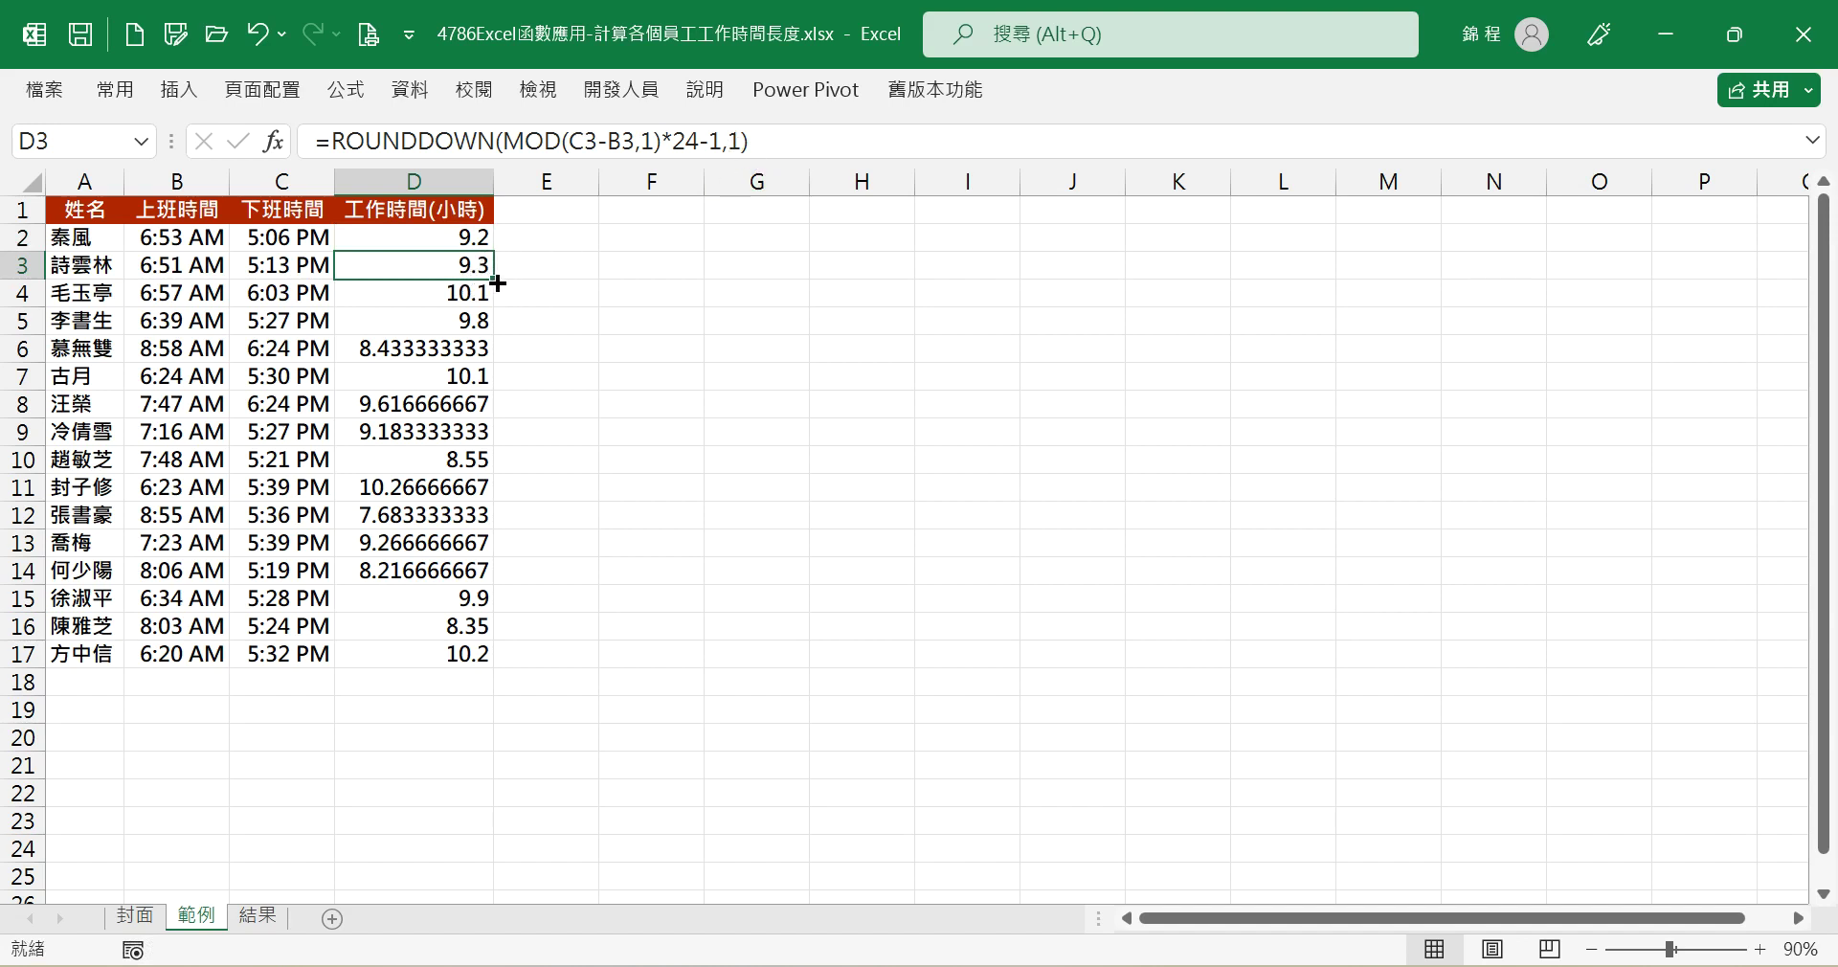
left_click_drag(426, 141, 491, 144)
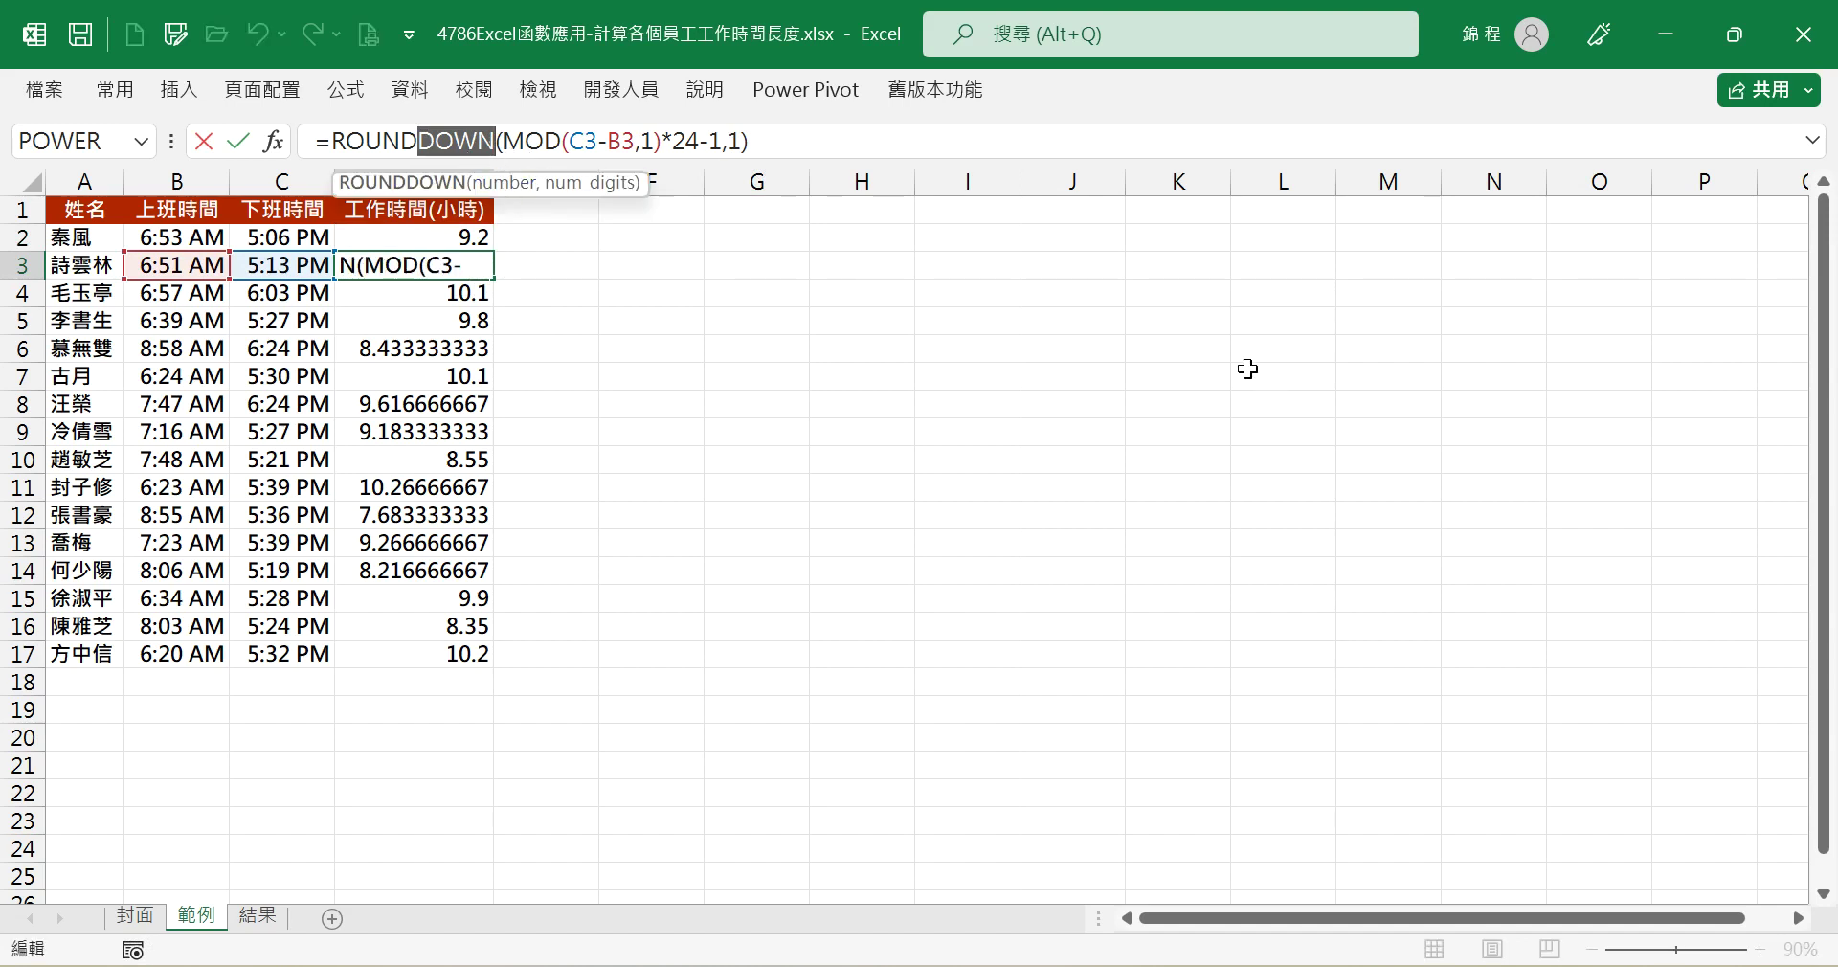
key("BackSpace")
key("Tab")
key("Up")
key("Left")
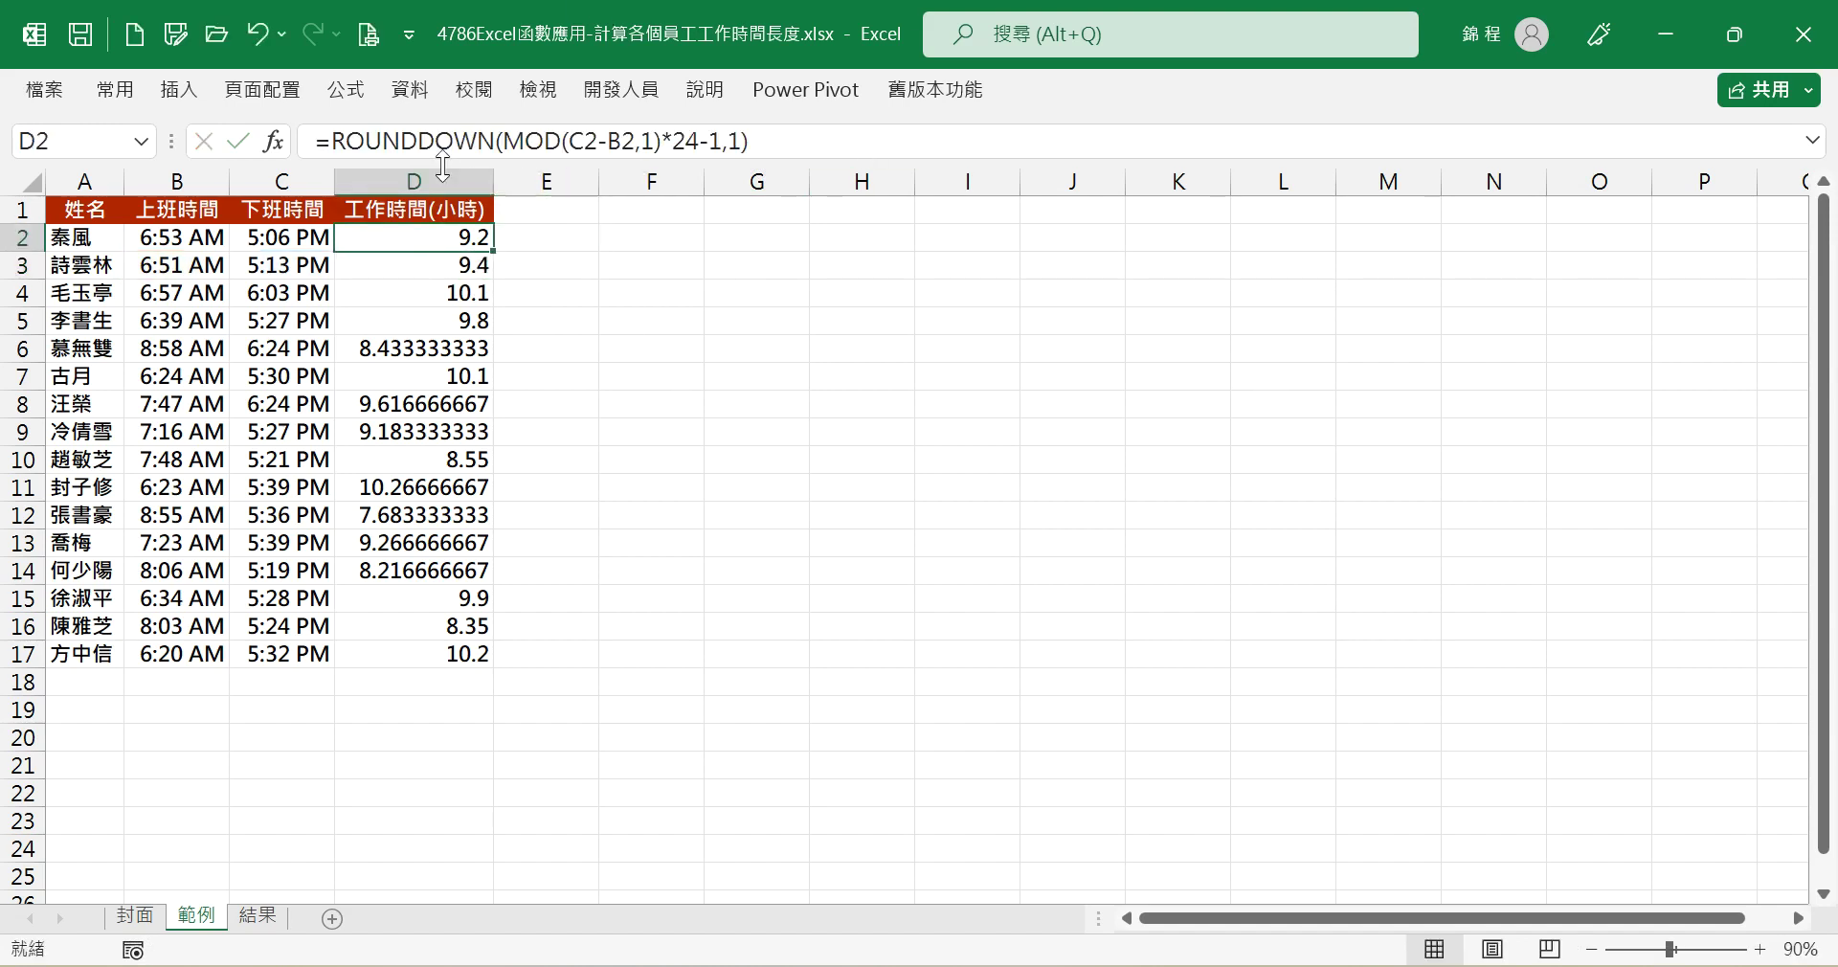
left_click_drag(417, 142, 493, 144)
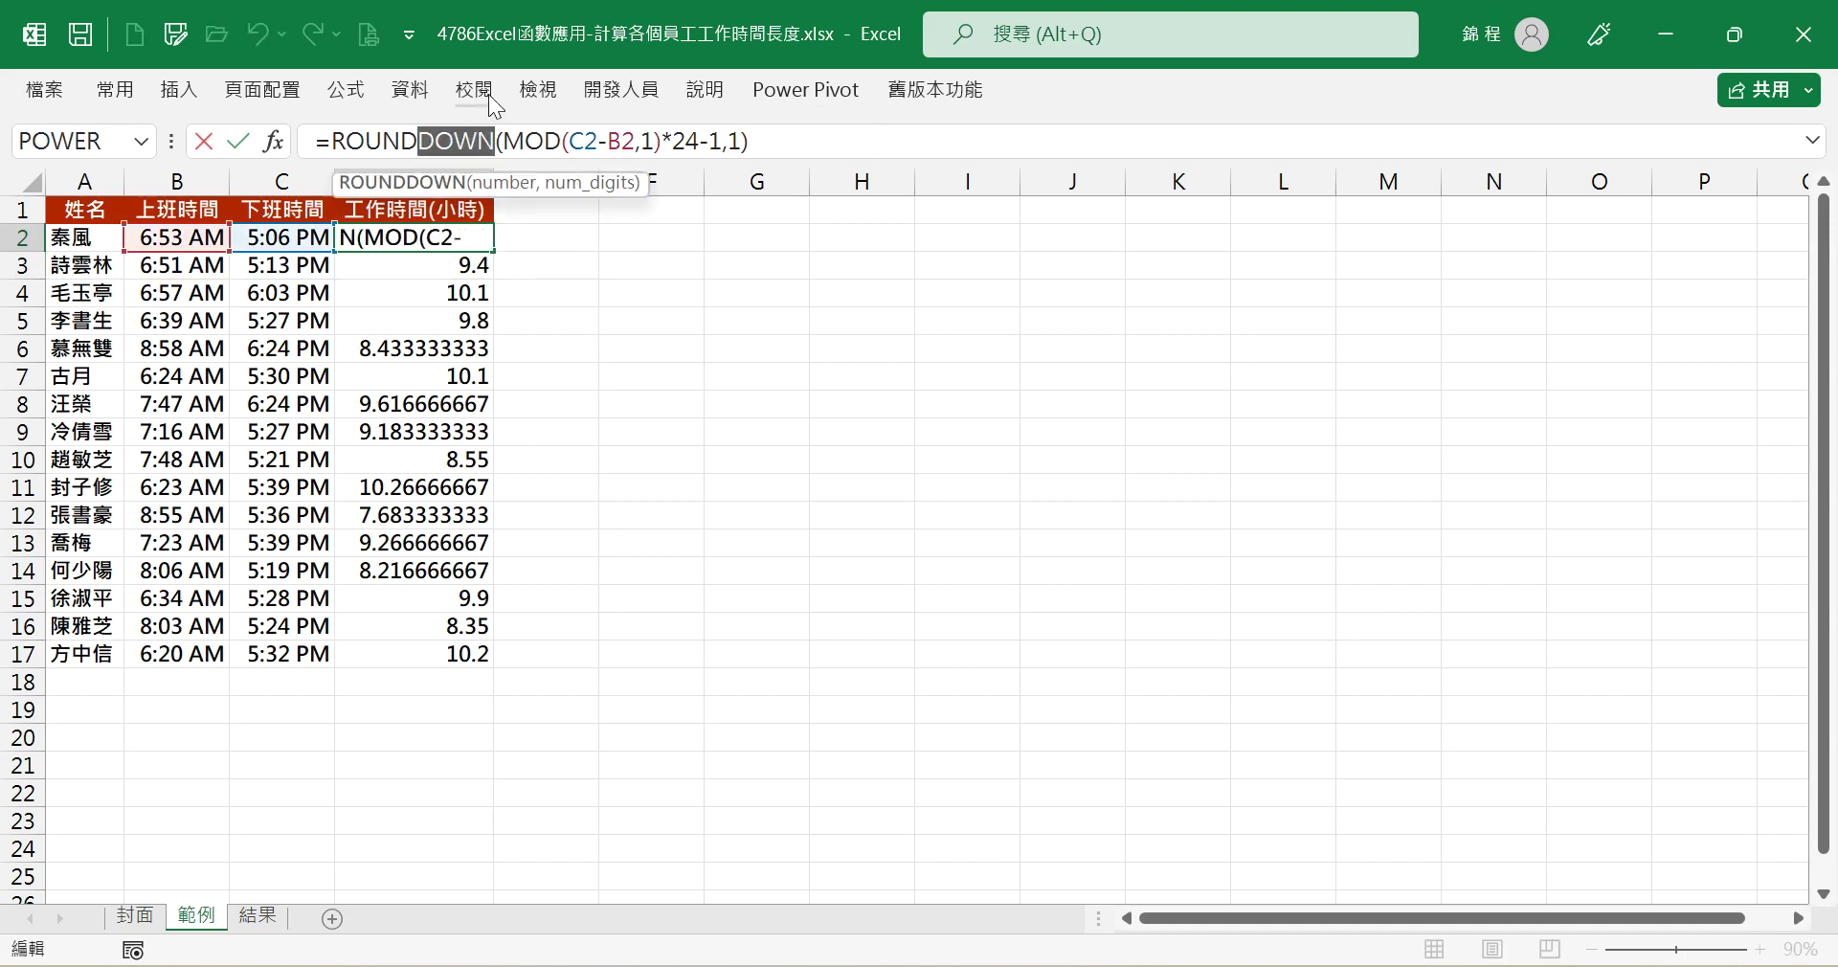
key("Tab")
key("Left")
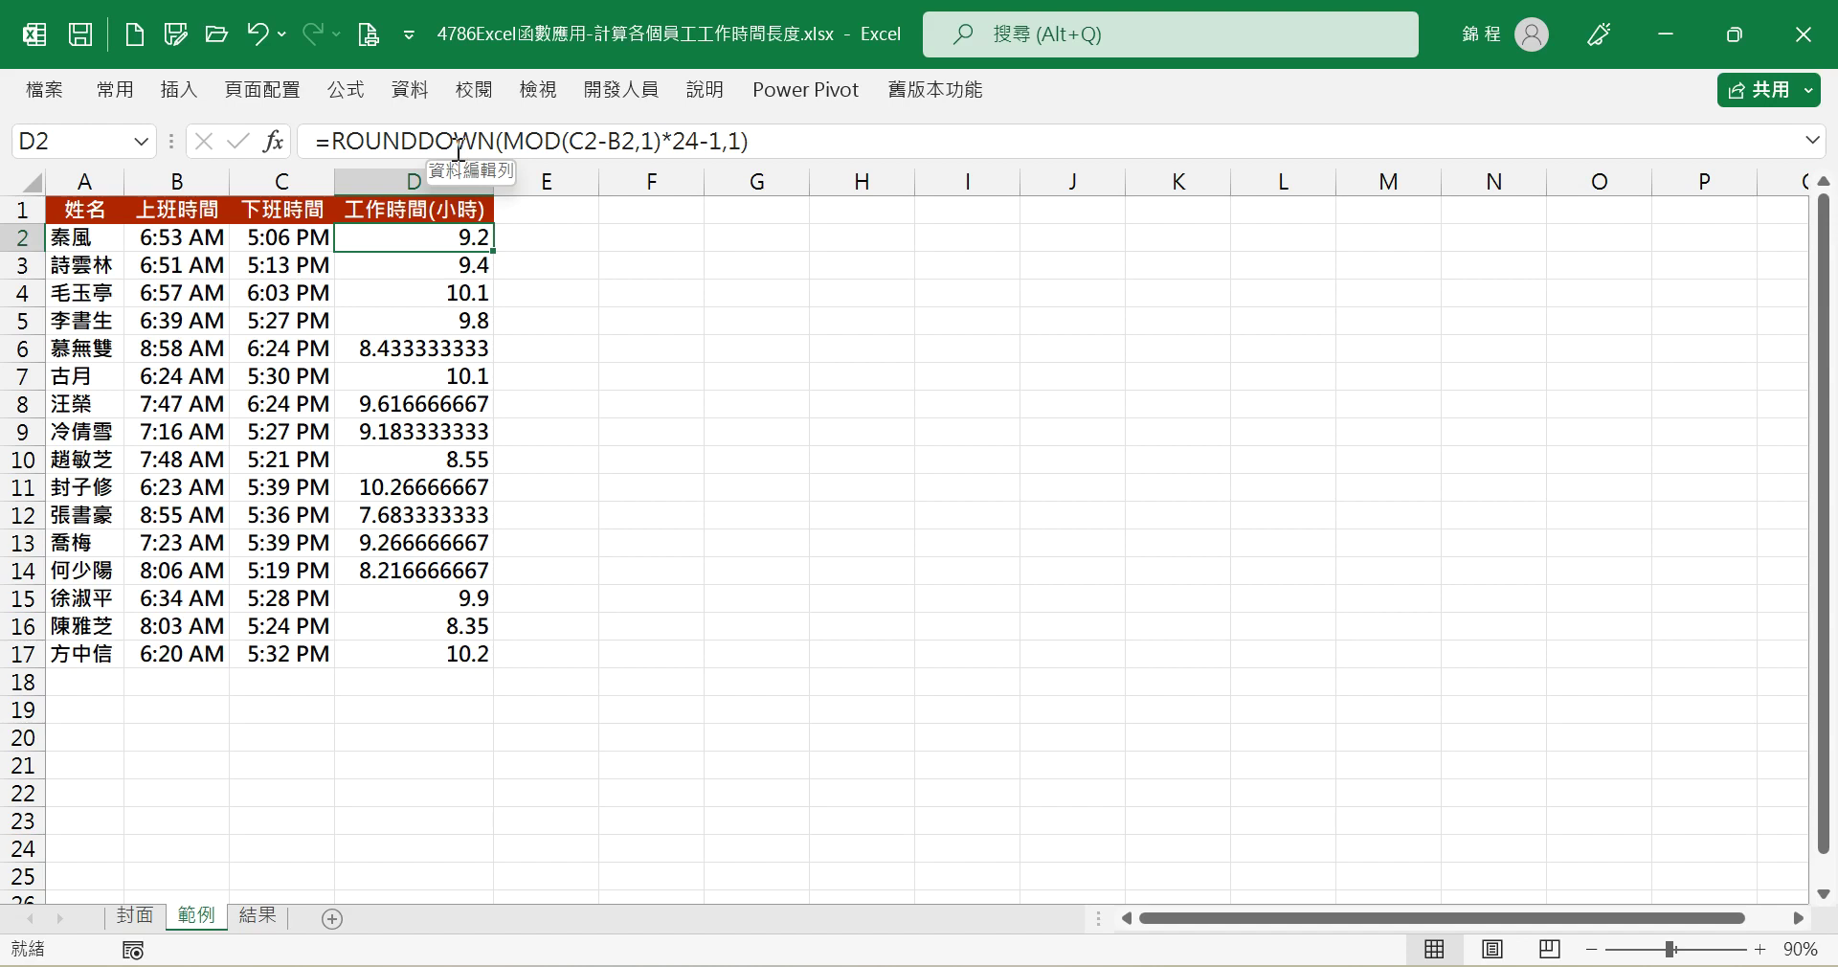
Step: Replace ROUNDDOWN with ROUND in the D2 formula and fill the ROUND formula from D3 down to D17
left_click(429, 141)
left_click_drag(430, 141, 502, 143)
key("BackSpace")
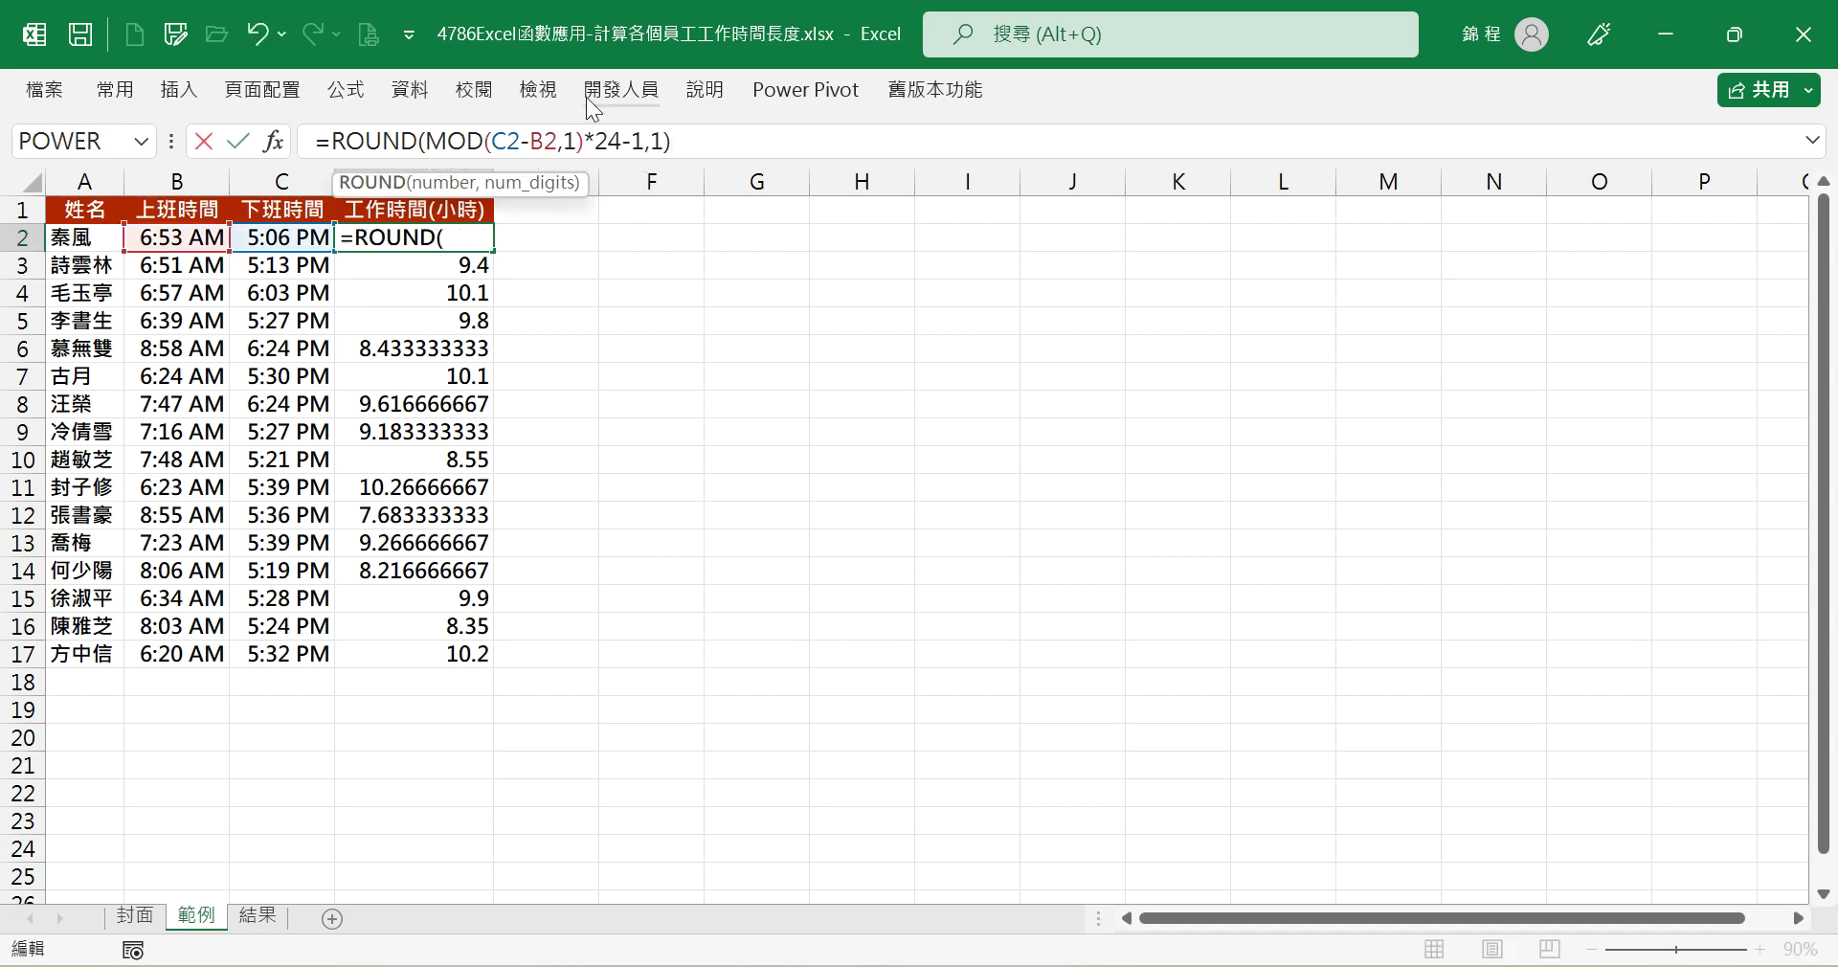
key("Tab")
key("Left")
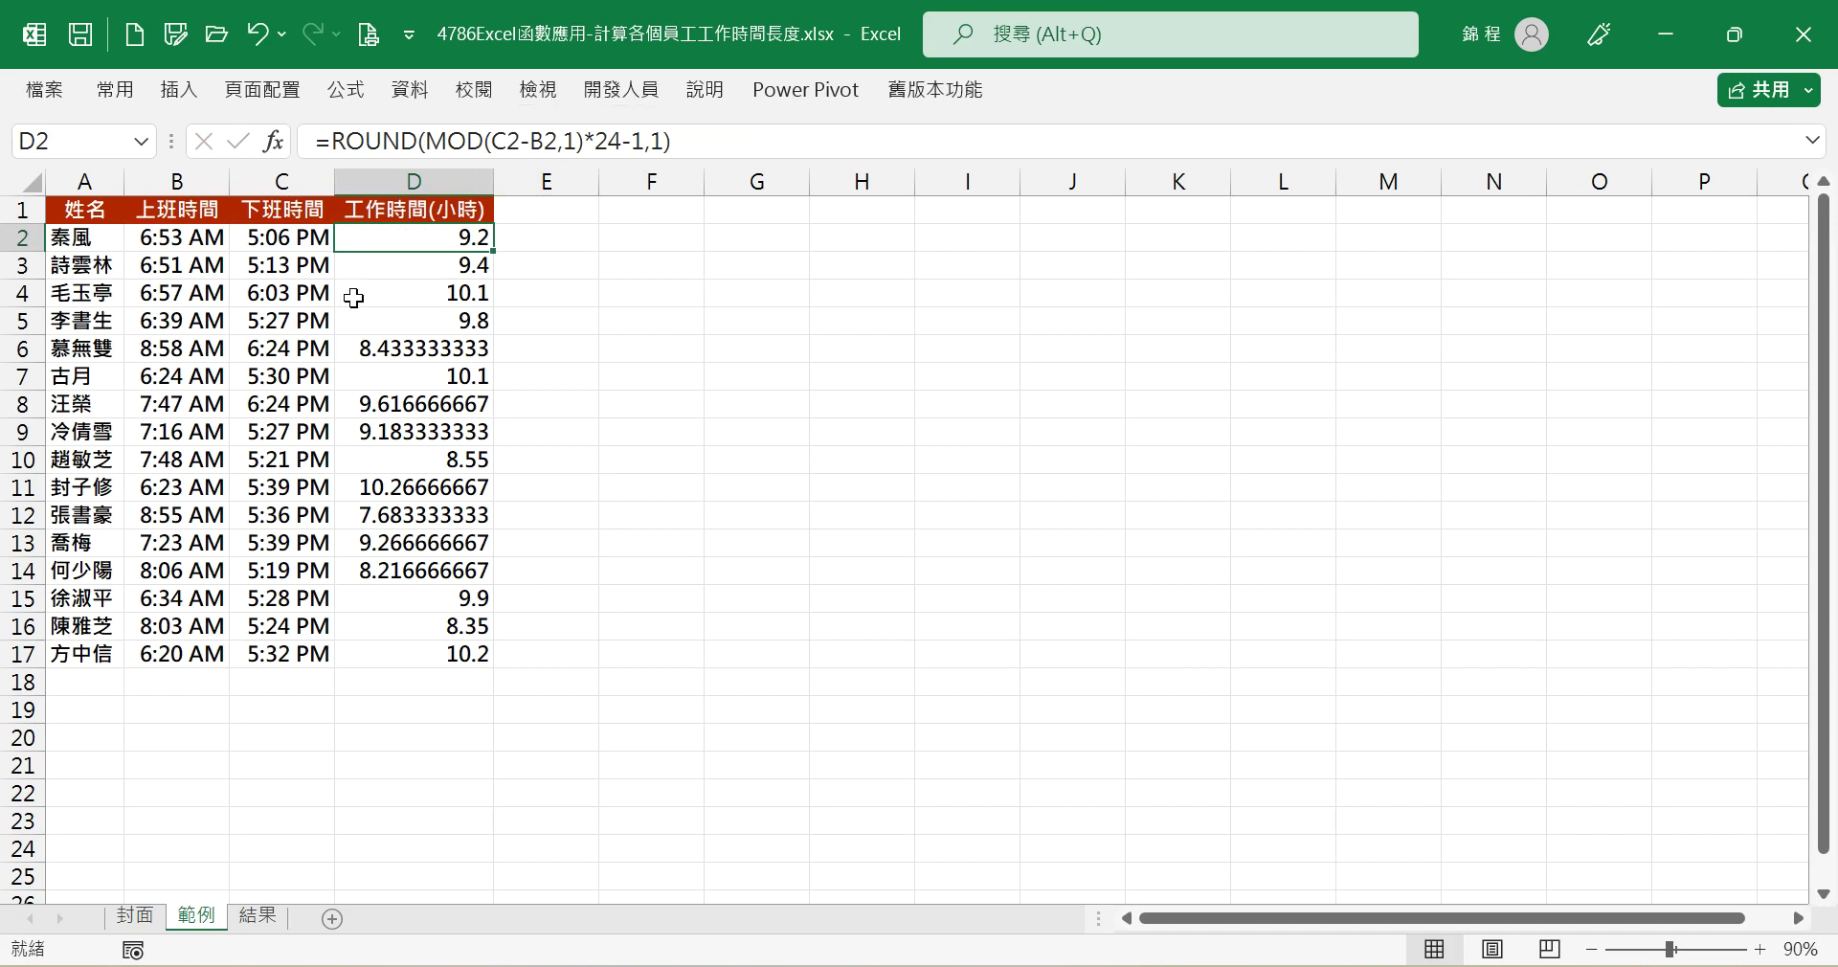
left_click(478, 259)
double_click(493, 279)
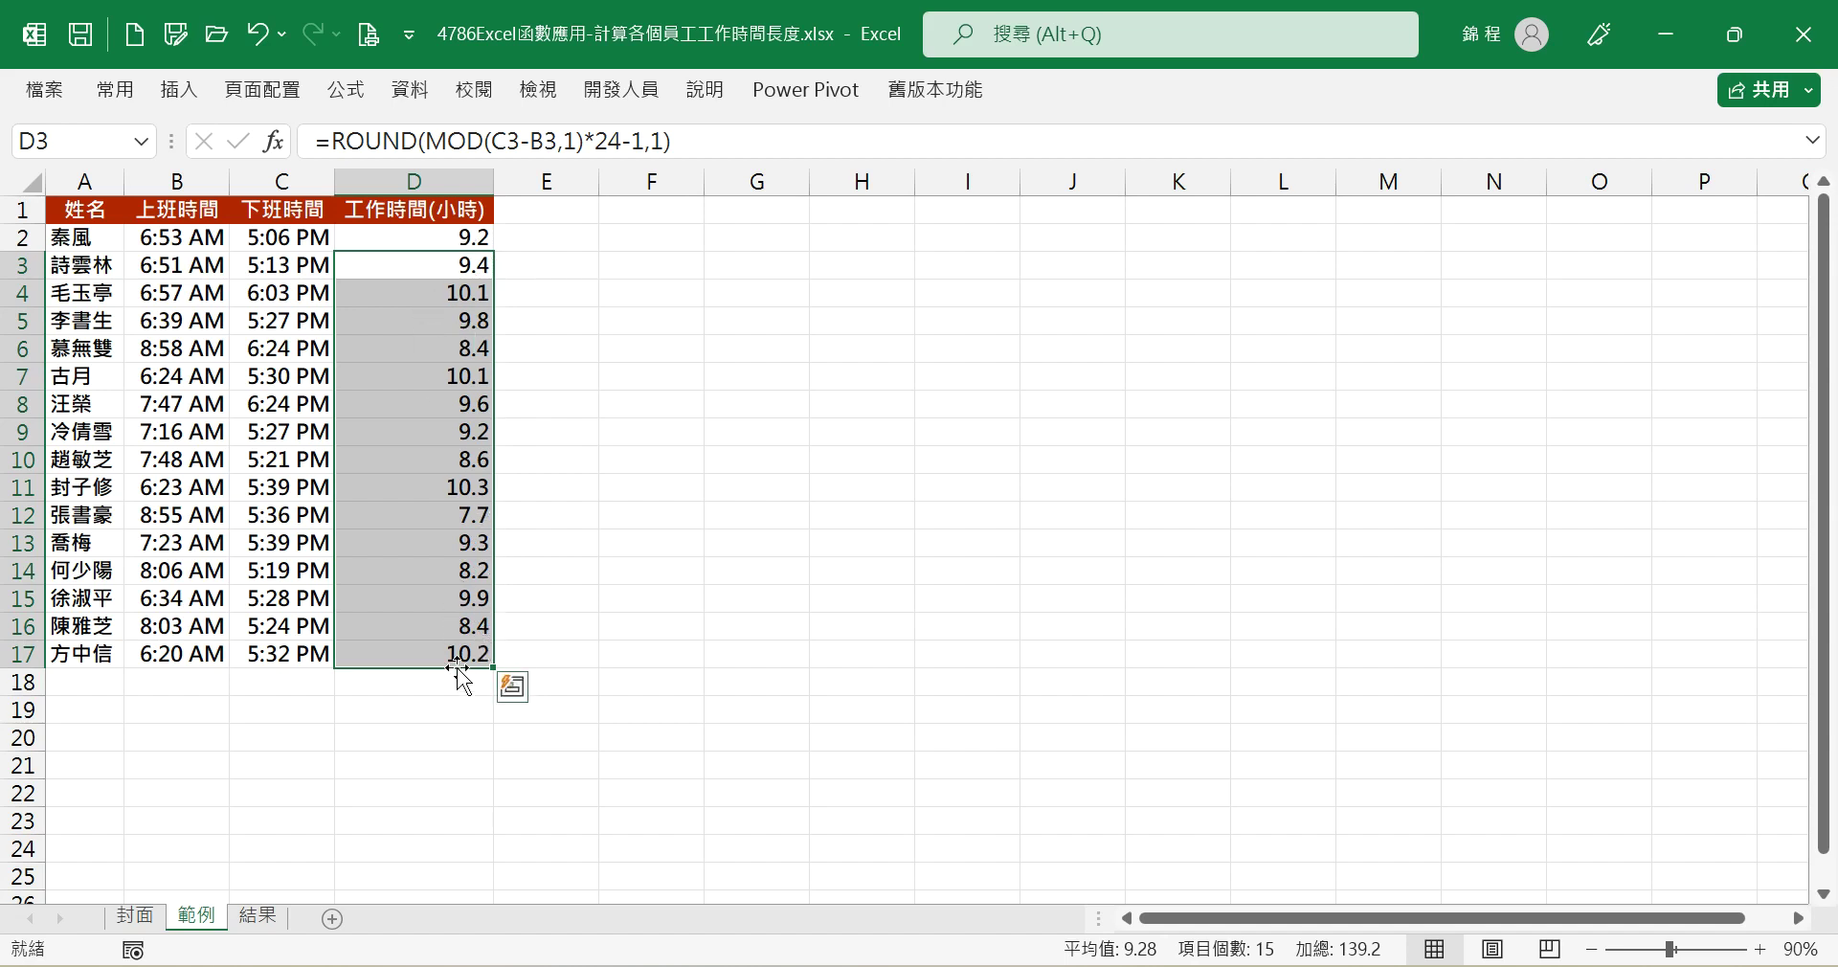
Step: Change the D2 formula to =ROUNDDOWN(MOD(C2-B2,1)*24-1,1) and fill it down to D17
left_click(455, 241)
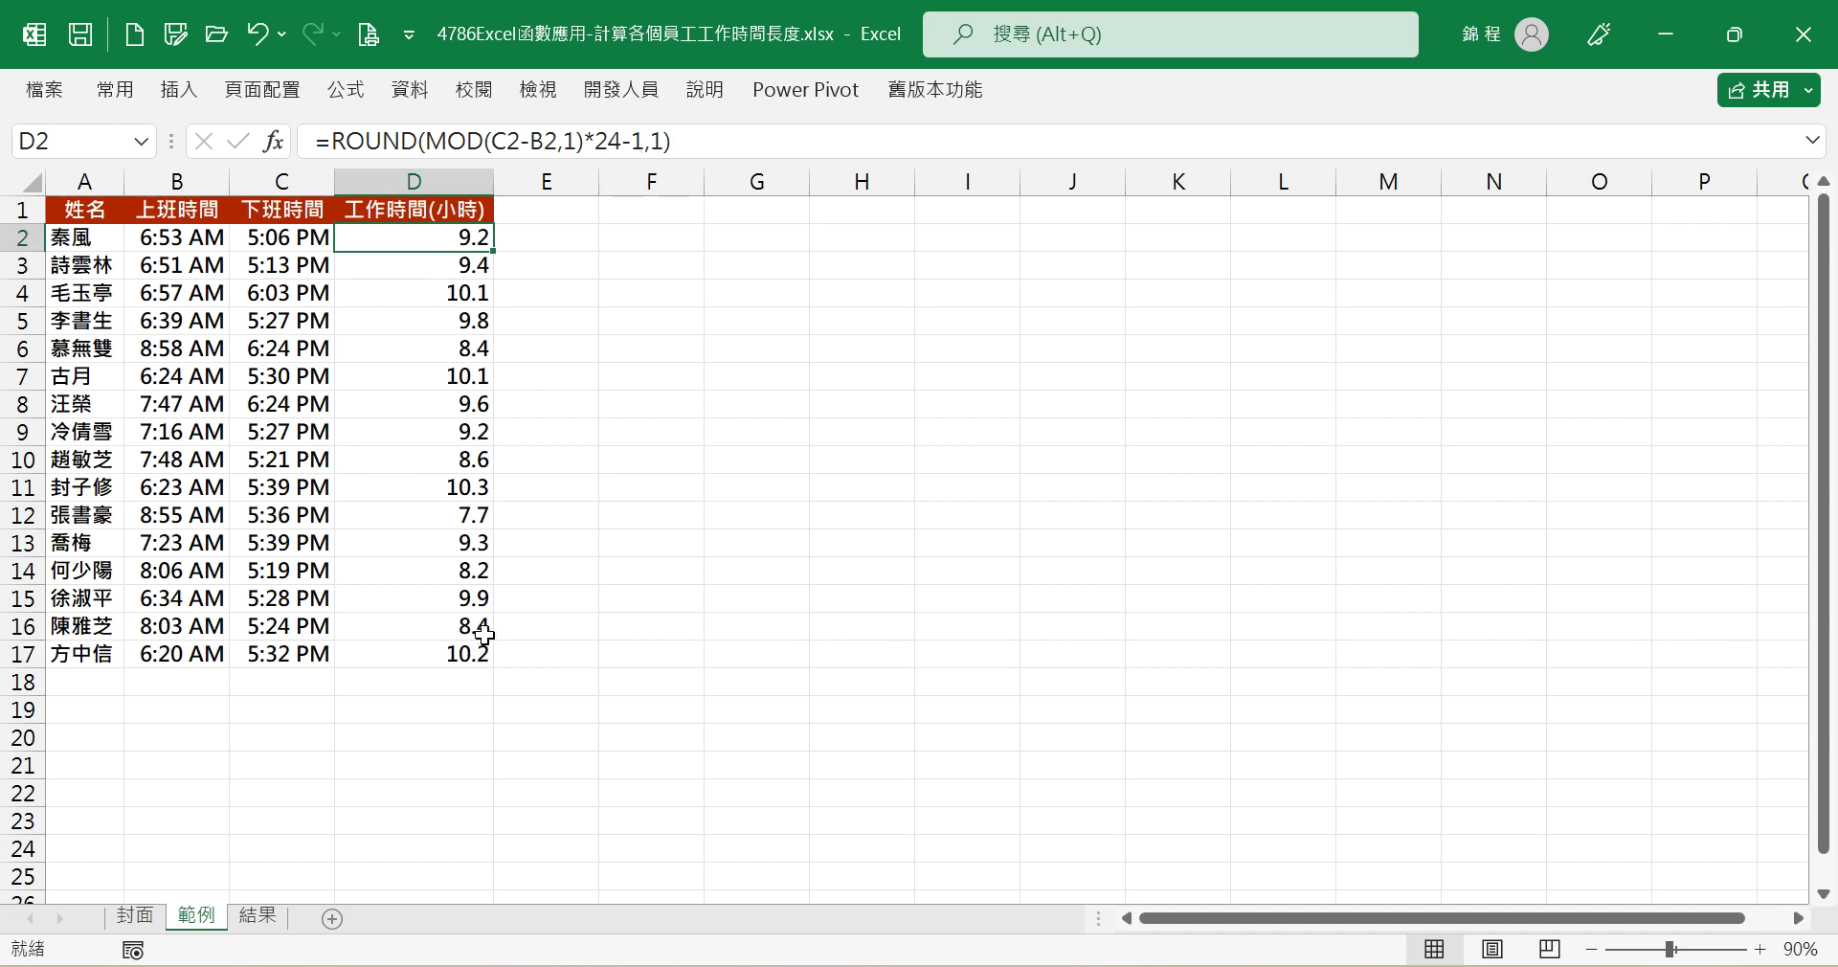
left_click(422, 141)
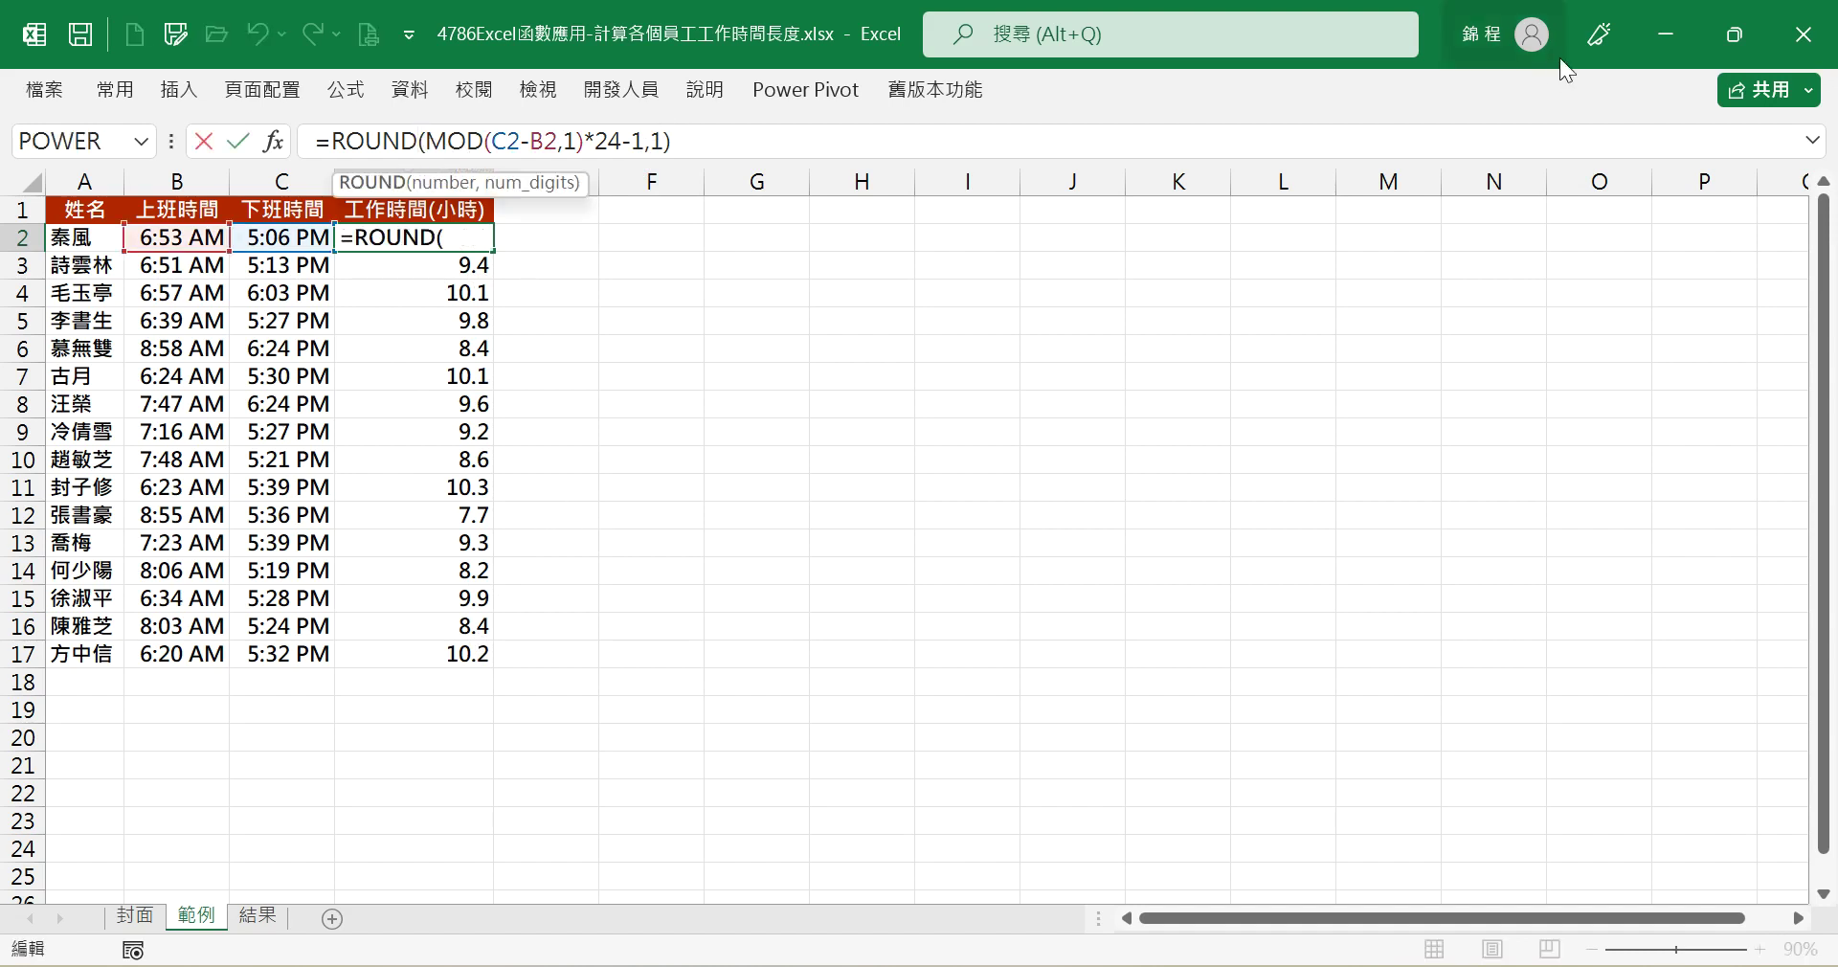
type("DOWN")
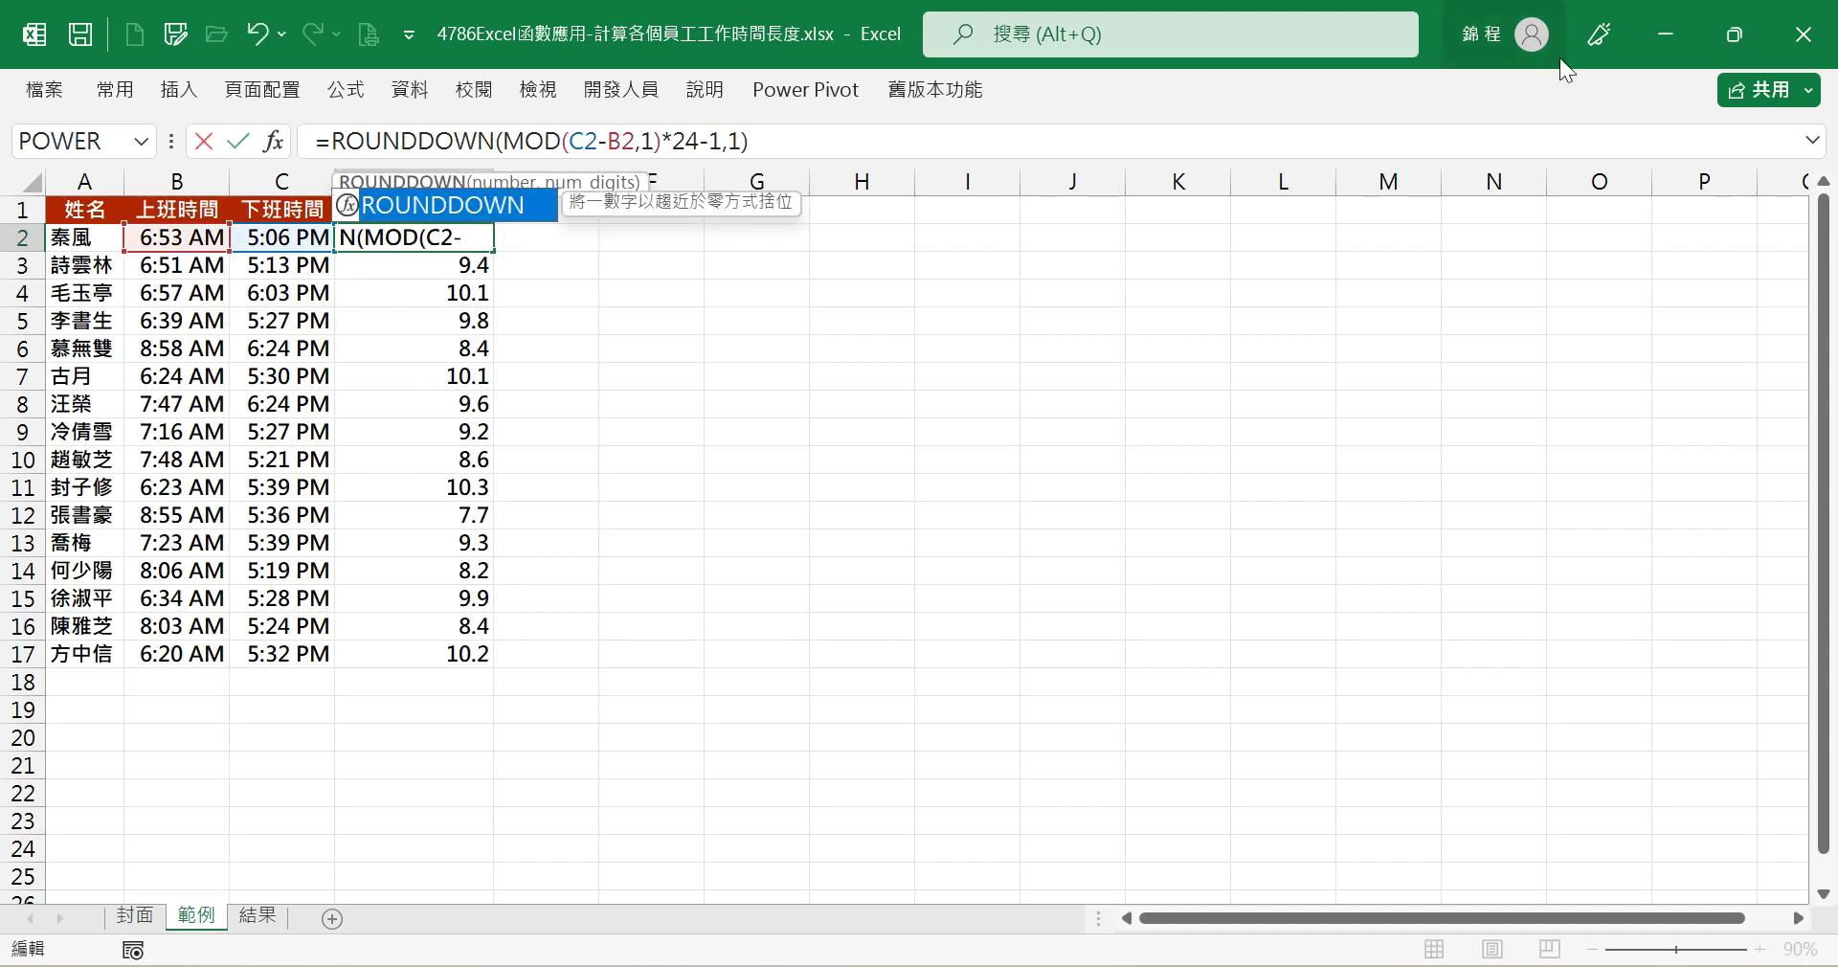
key("Tab")
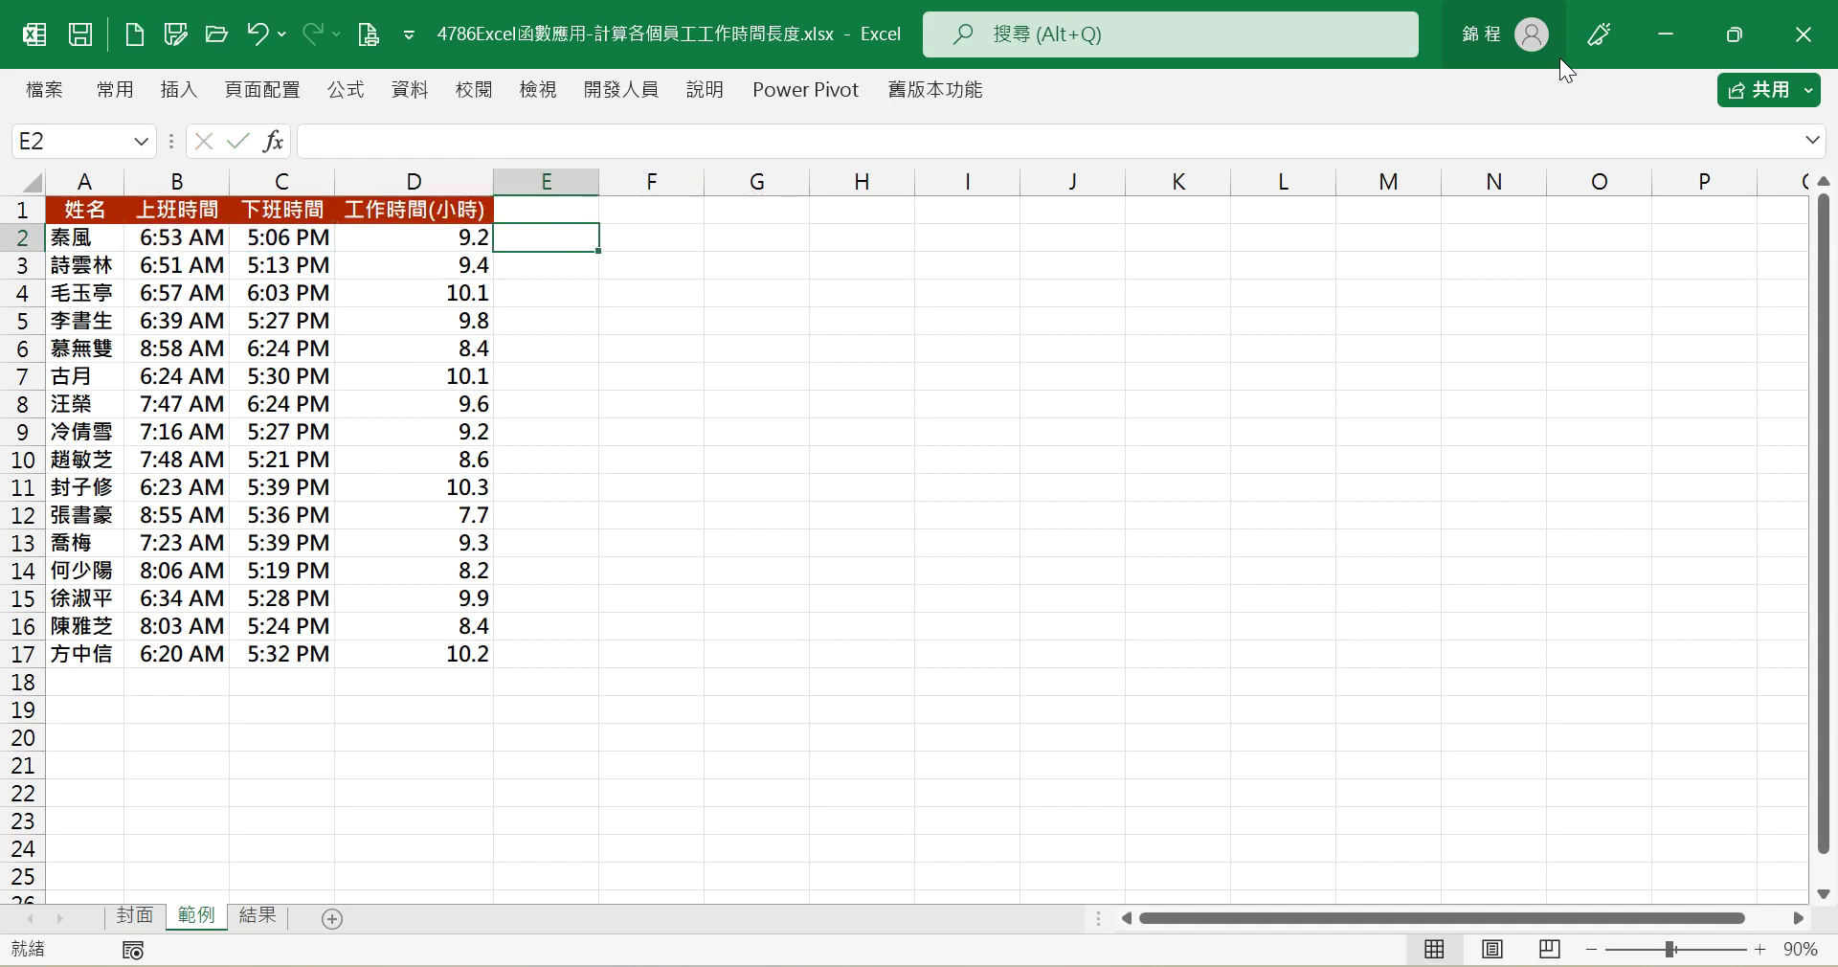
key("Left")
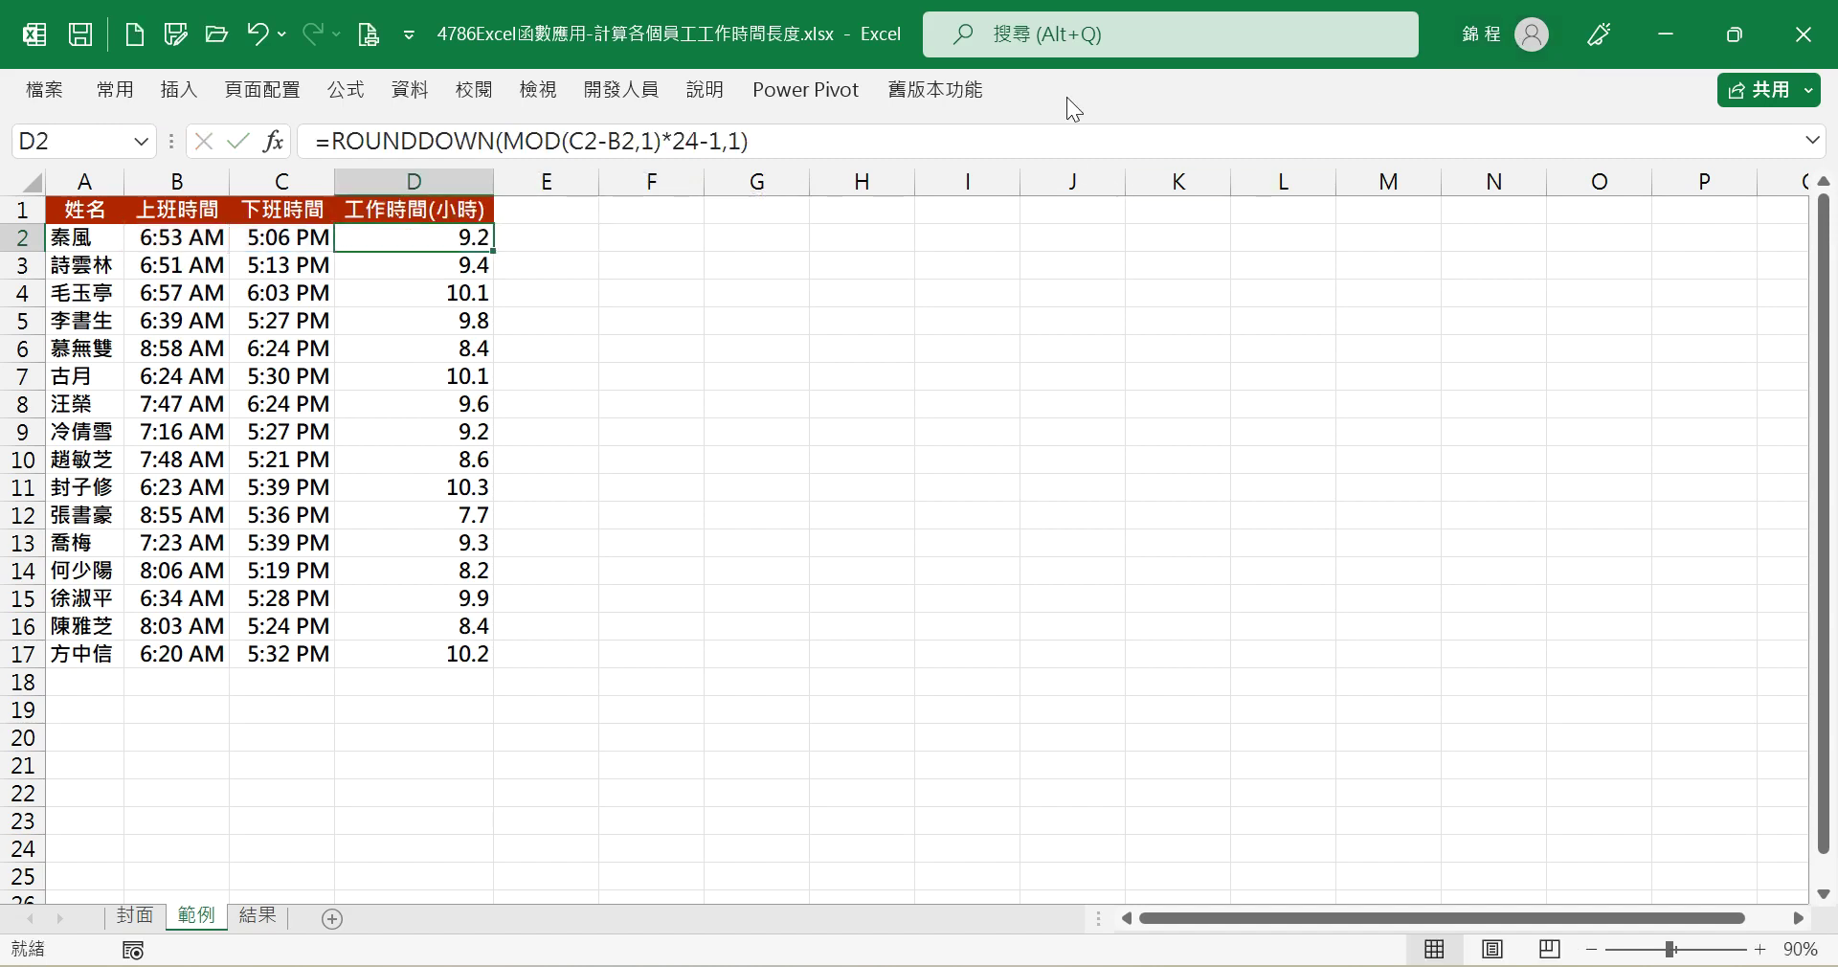
double_click(490, 256)
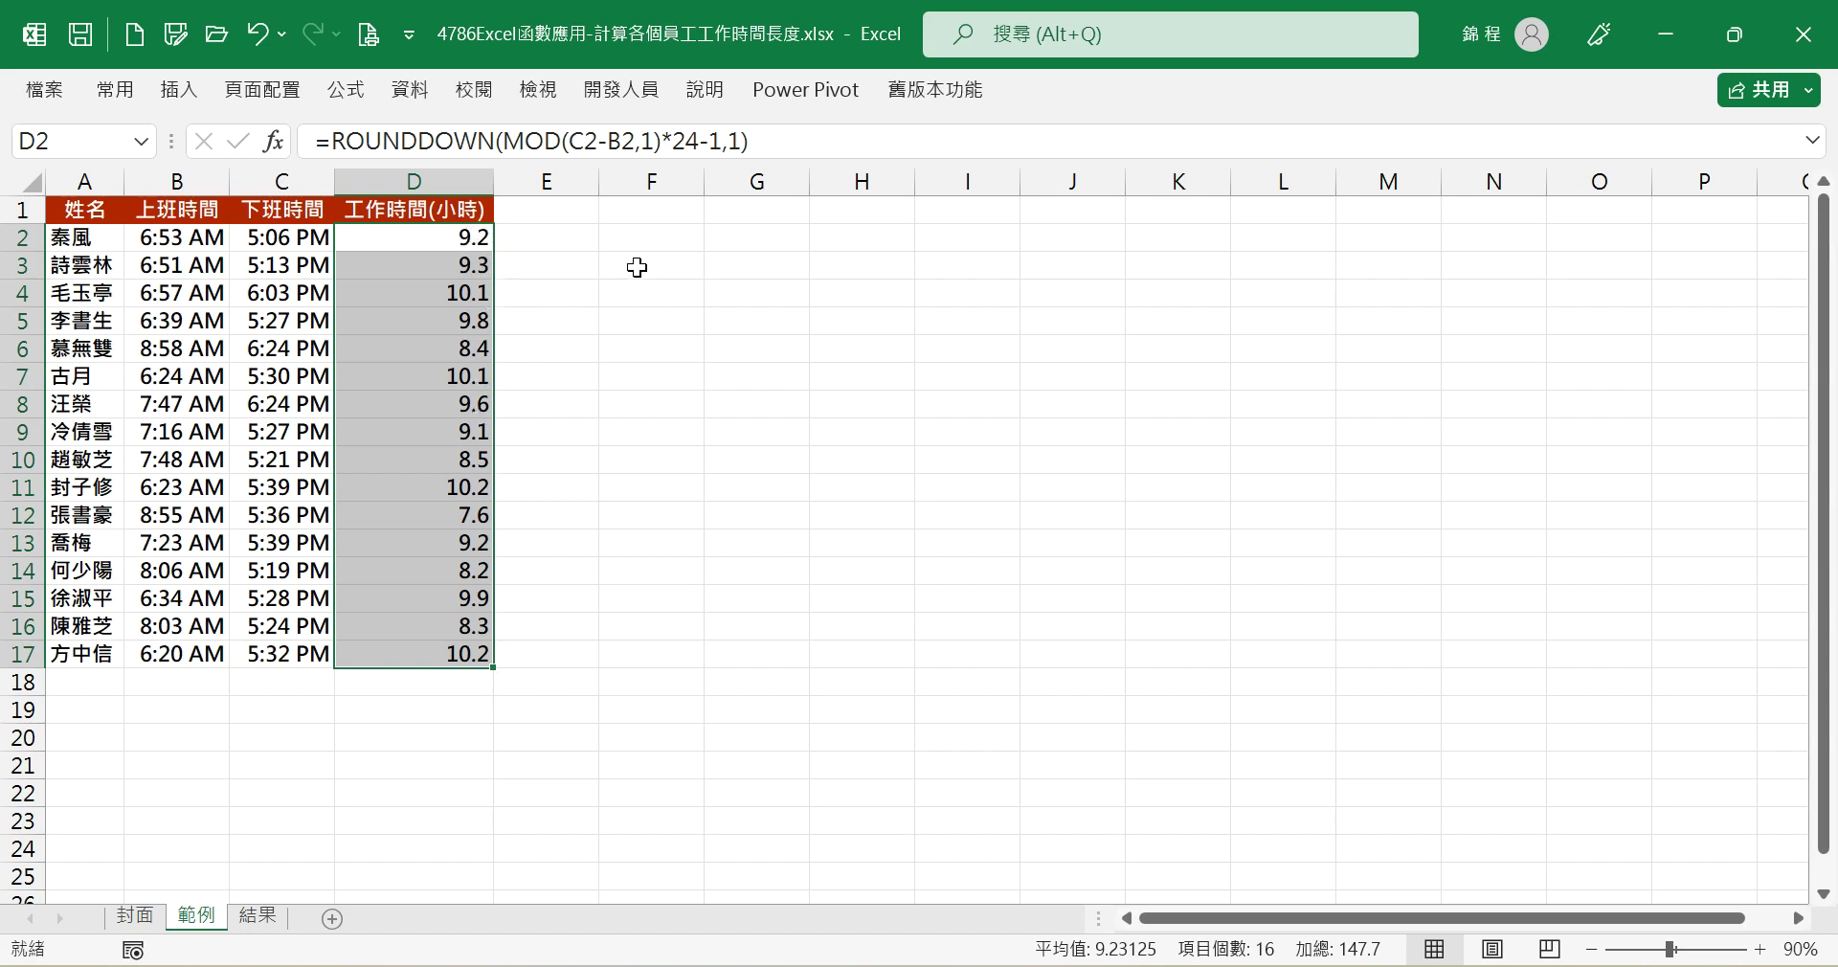
Step: Change the D2 formula to =ROUNDUP(MOD(C2-B2,1)*24-1,1) and fill it down to D17
left_click(477, 237)
left_click_drag(409, 144, 495, 142)
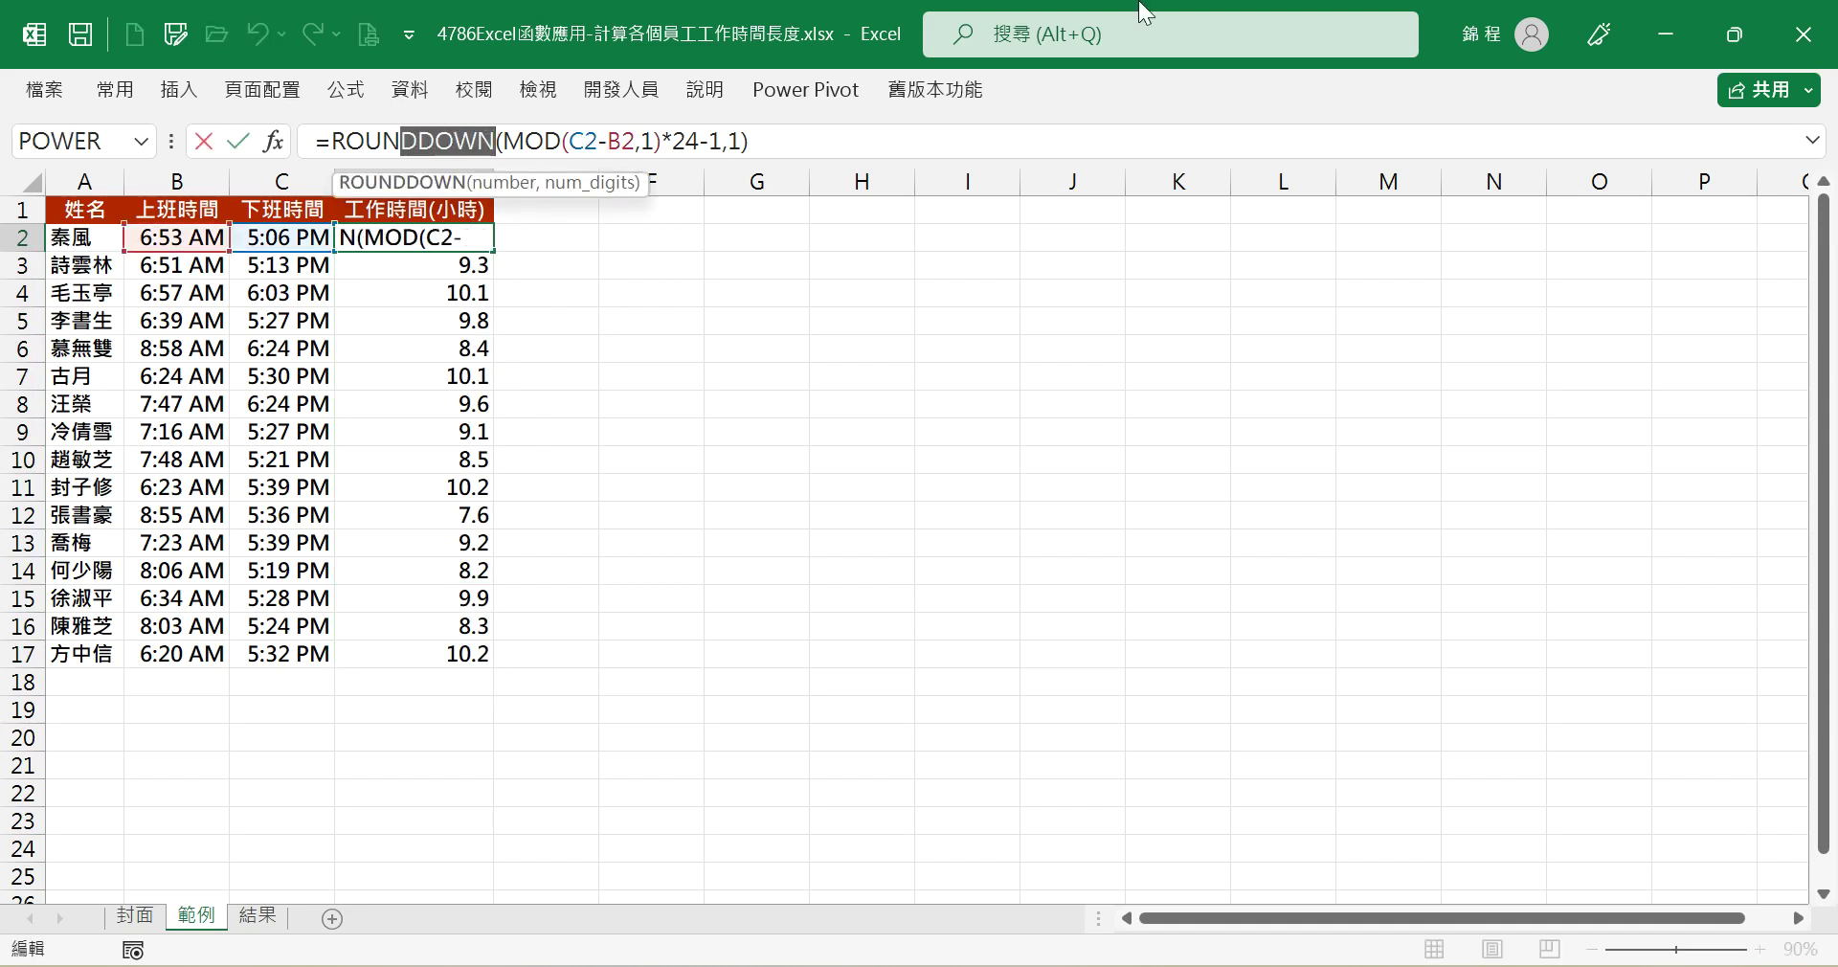
type("UP")
key("Tab")
key("Left")
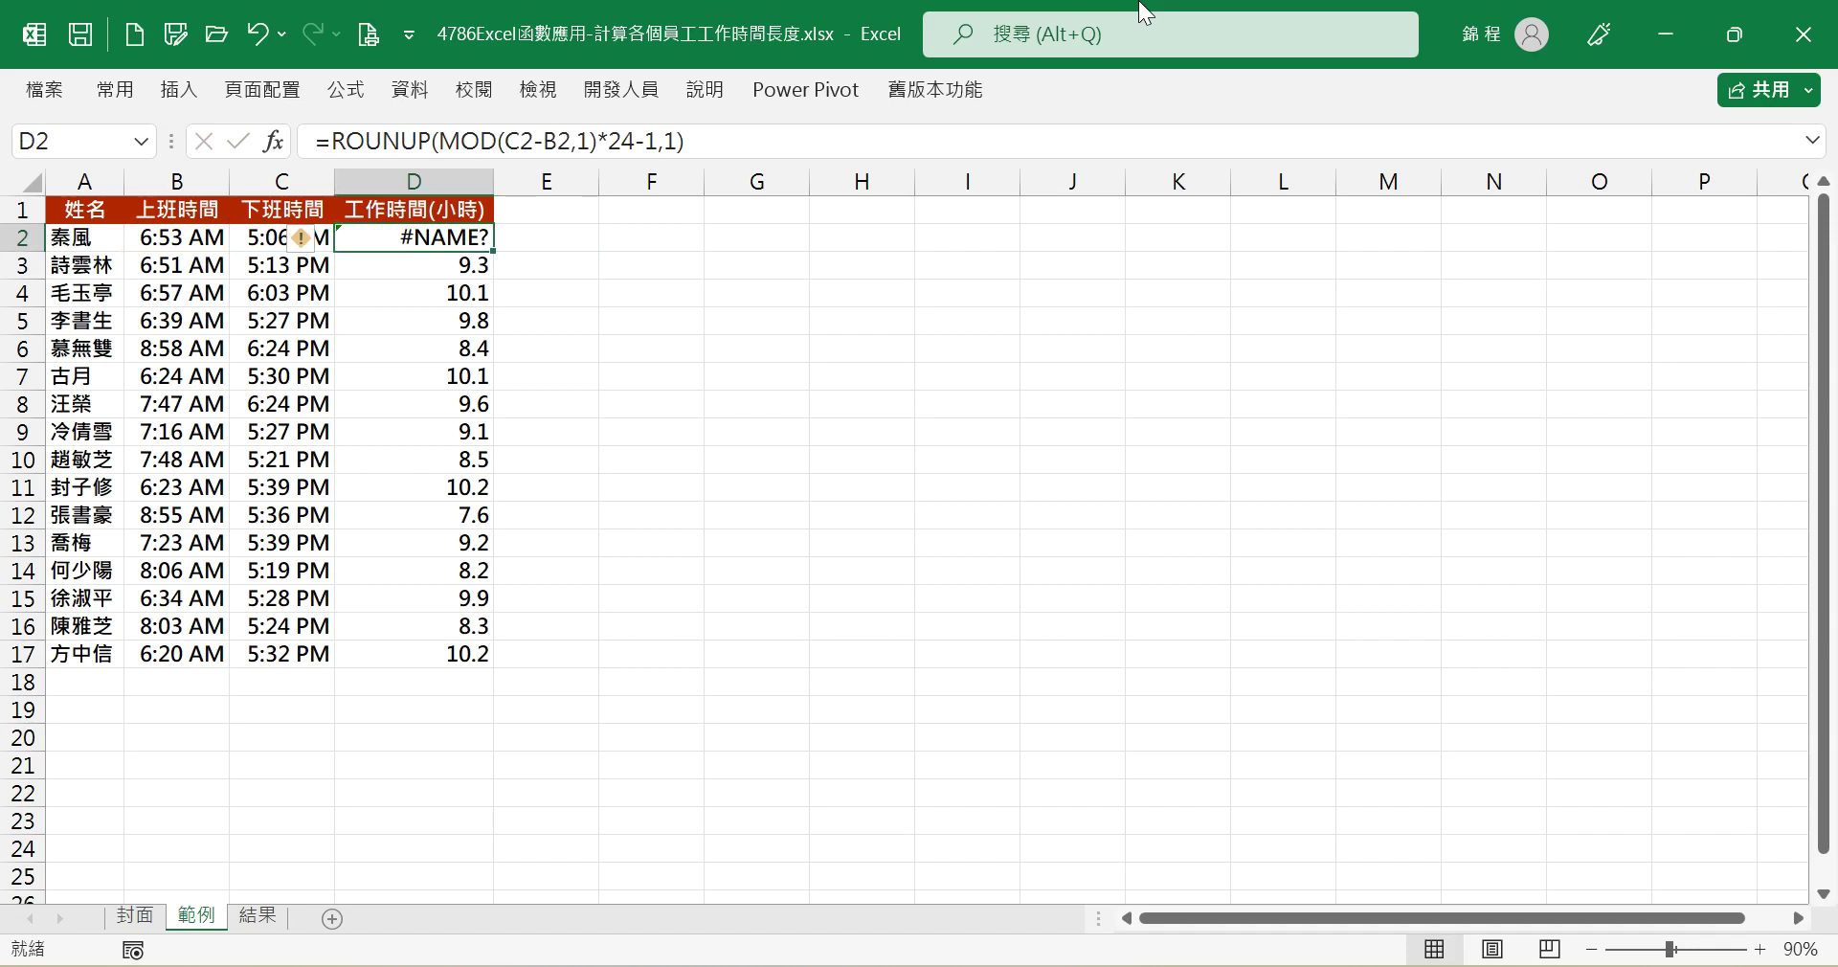
left_click(406, 153)
type("D")
key("Tab")
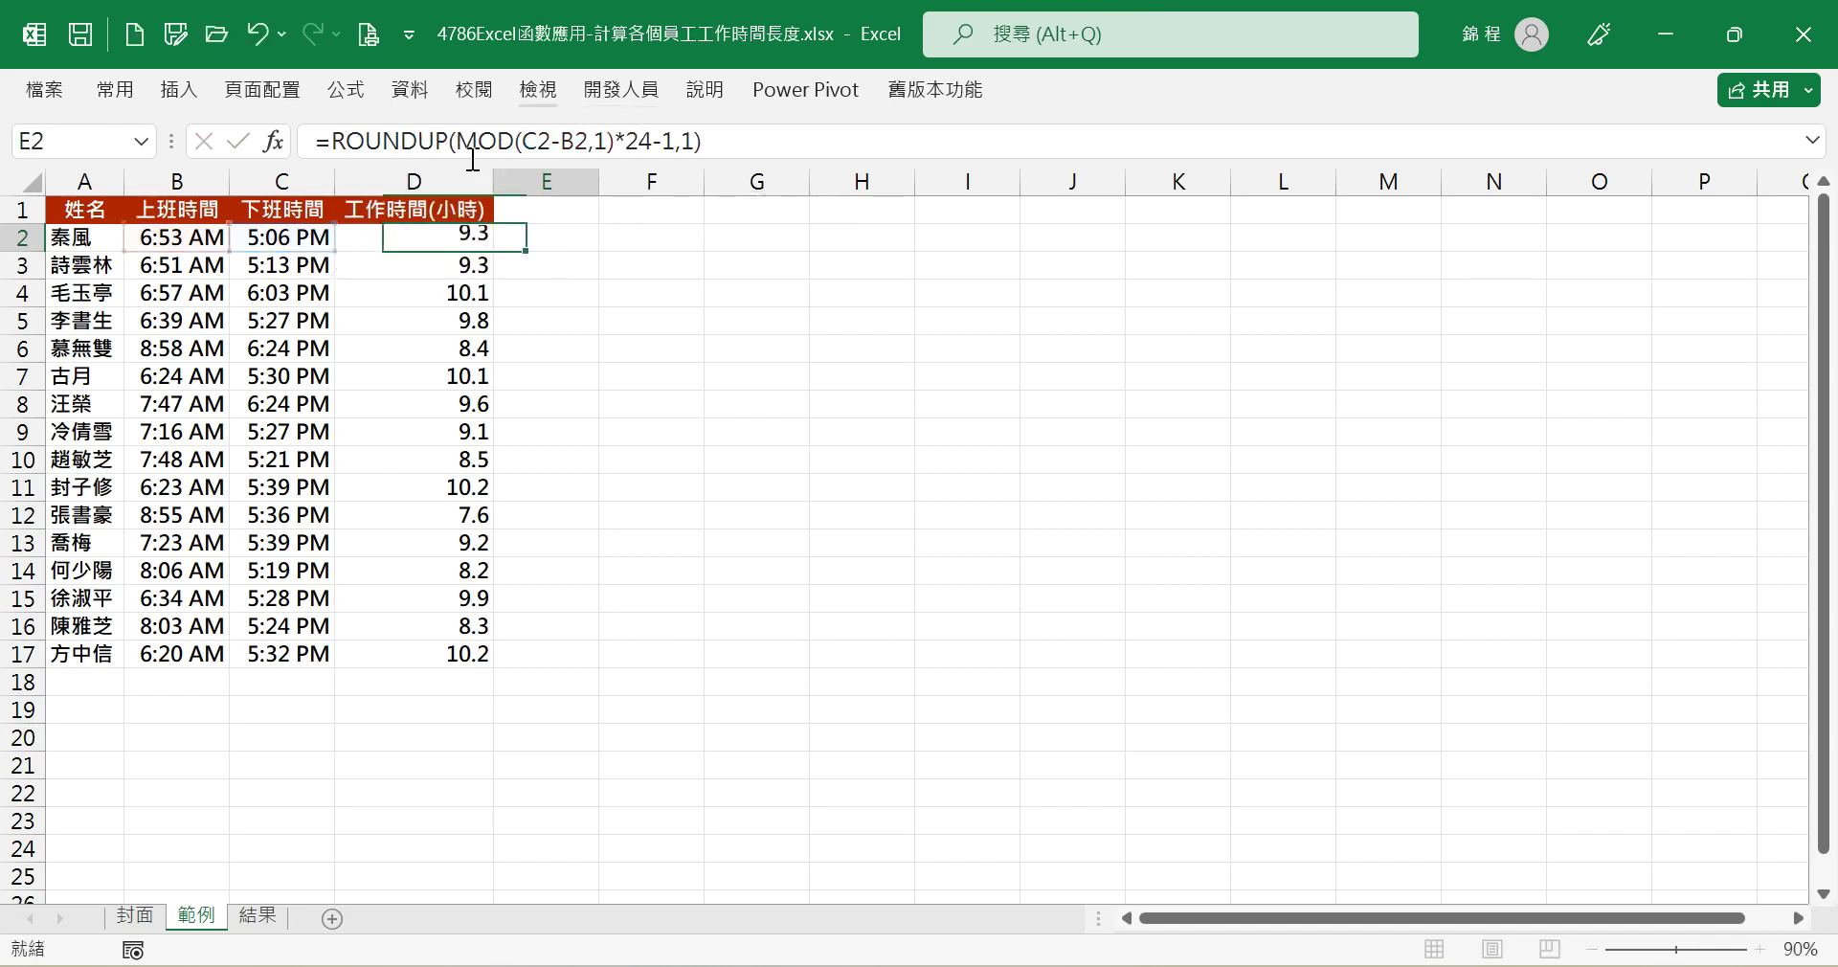
key("Left")
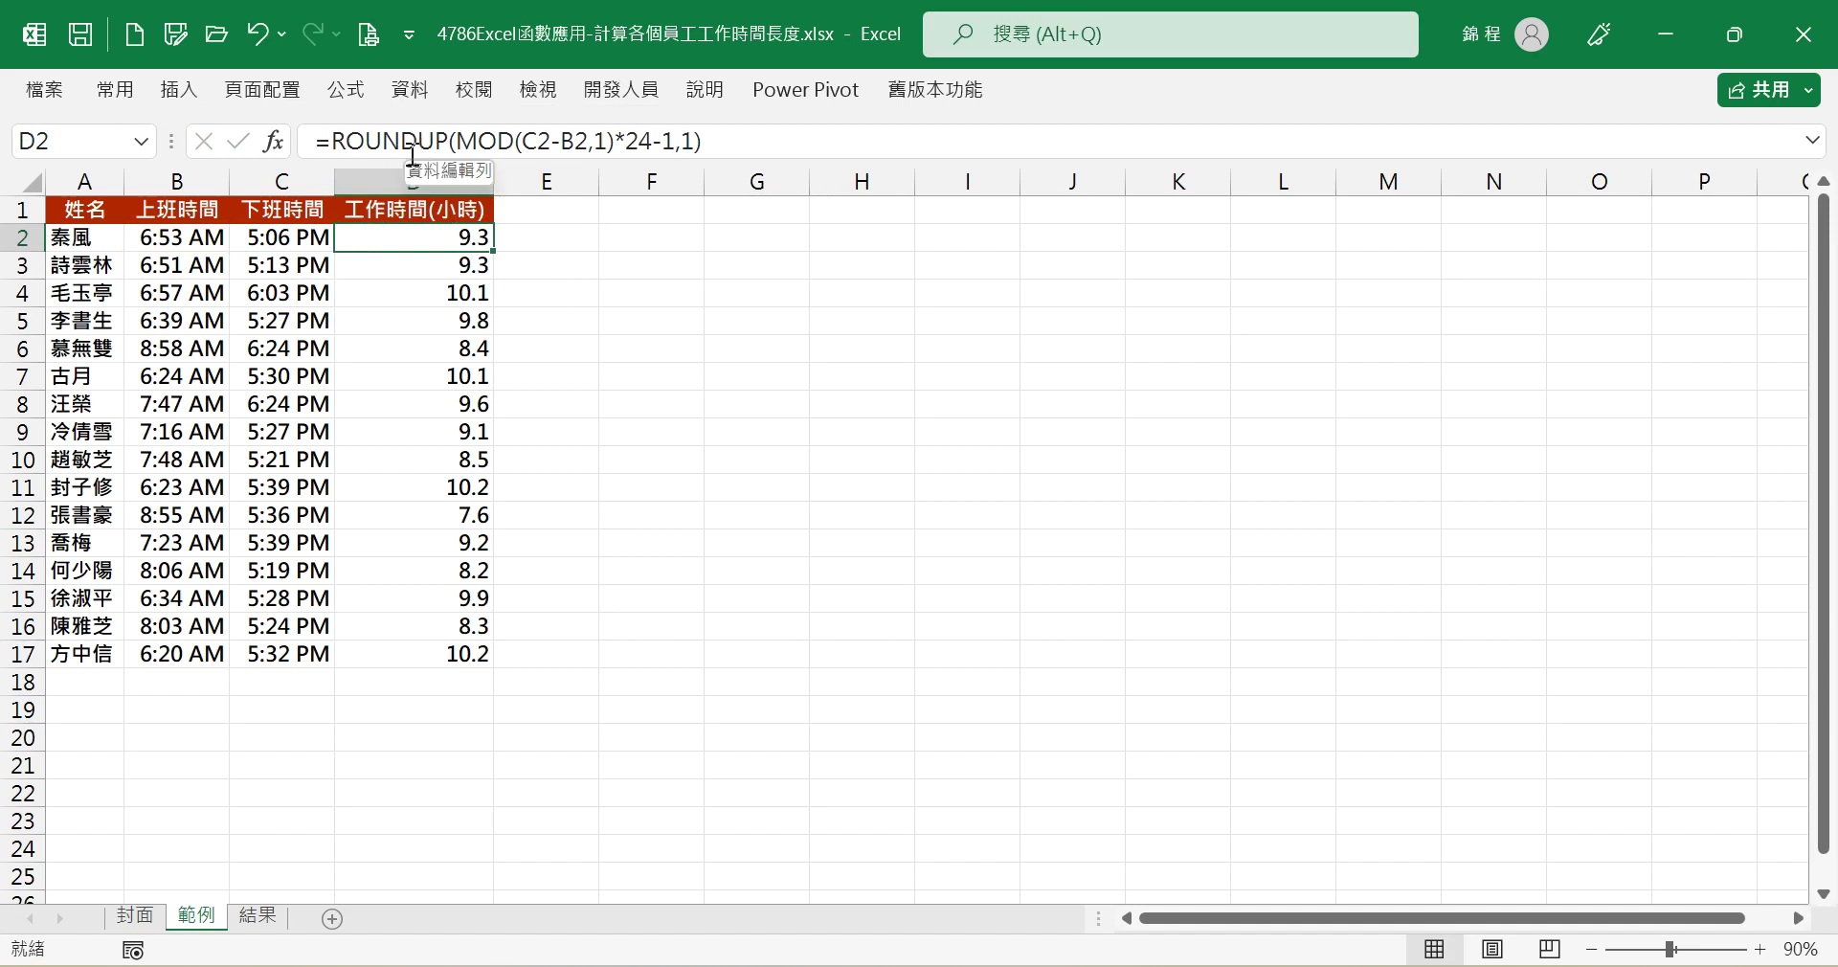
double_click(494, 250)
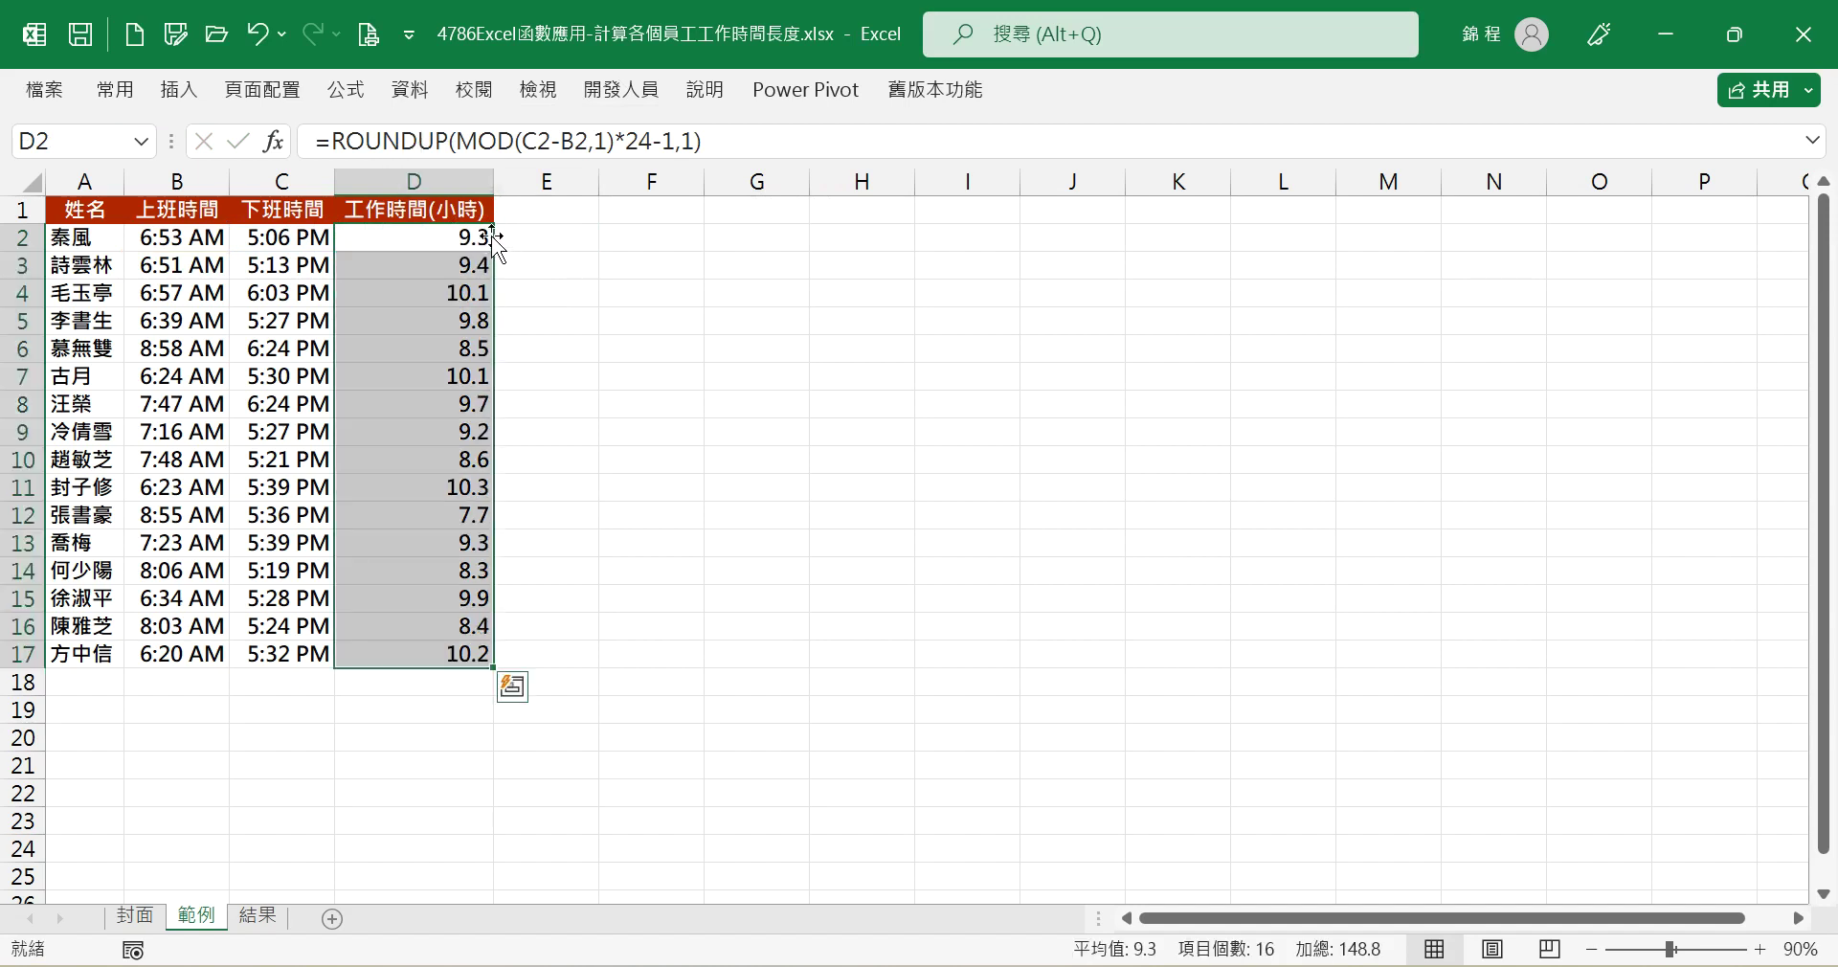